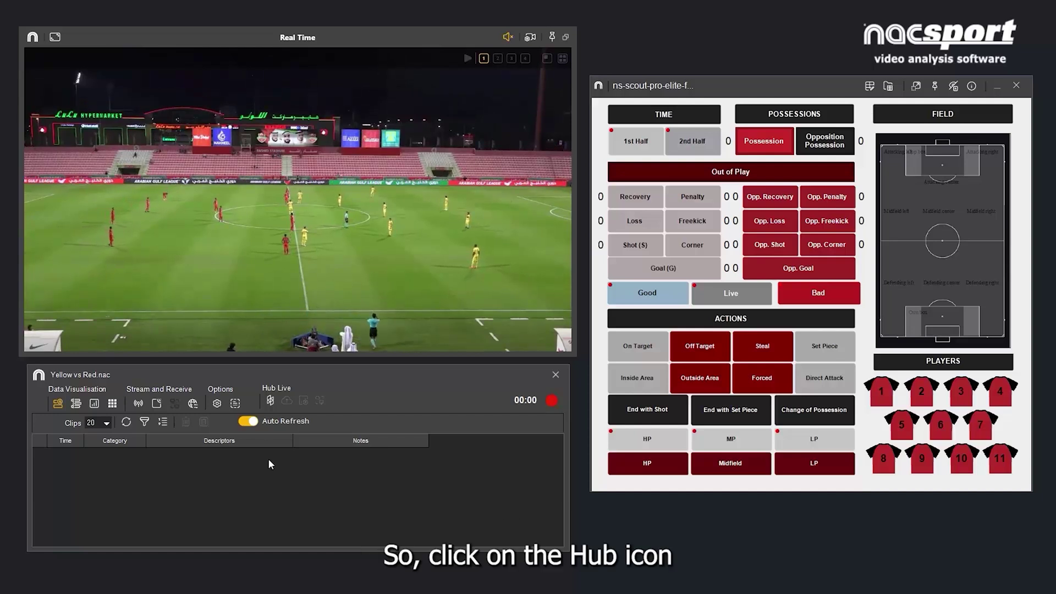
Step: Open the Hub Live login dialog from the control window's Hub Live icon
{"action": "left_click", "coordinate": [270, 402]}
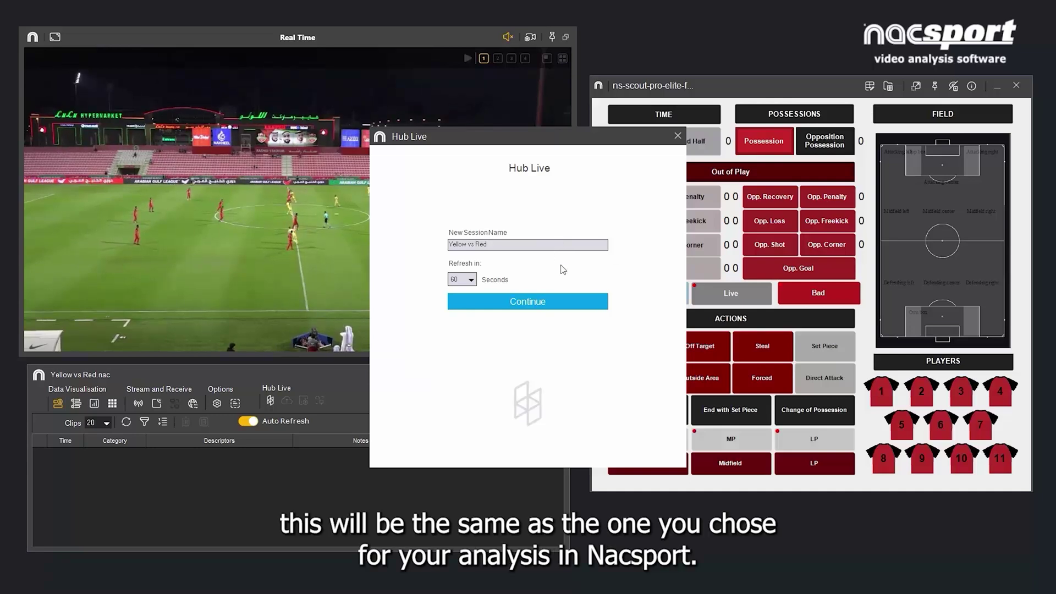
Step: Keep the session name Yellow vs Red with a 60-second refresh and continue
{"action": "left_click", "coordinate": [471, 280]}
{"action": "left_click", "coordinate": [472, 282]}
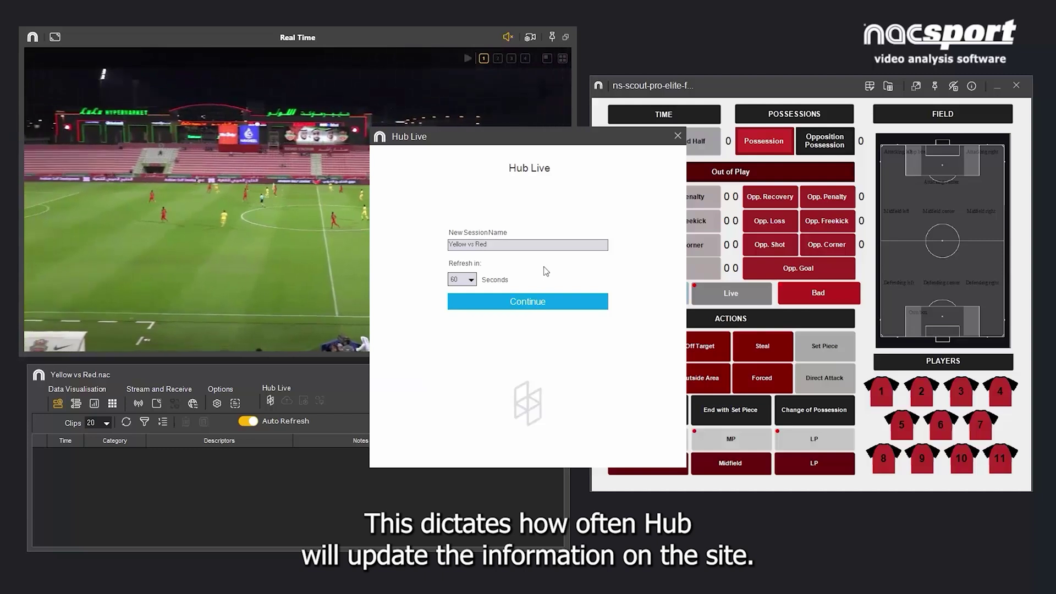
{"action": "left_click", "coordinate": [526, 303]}
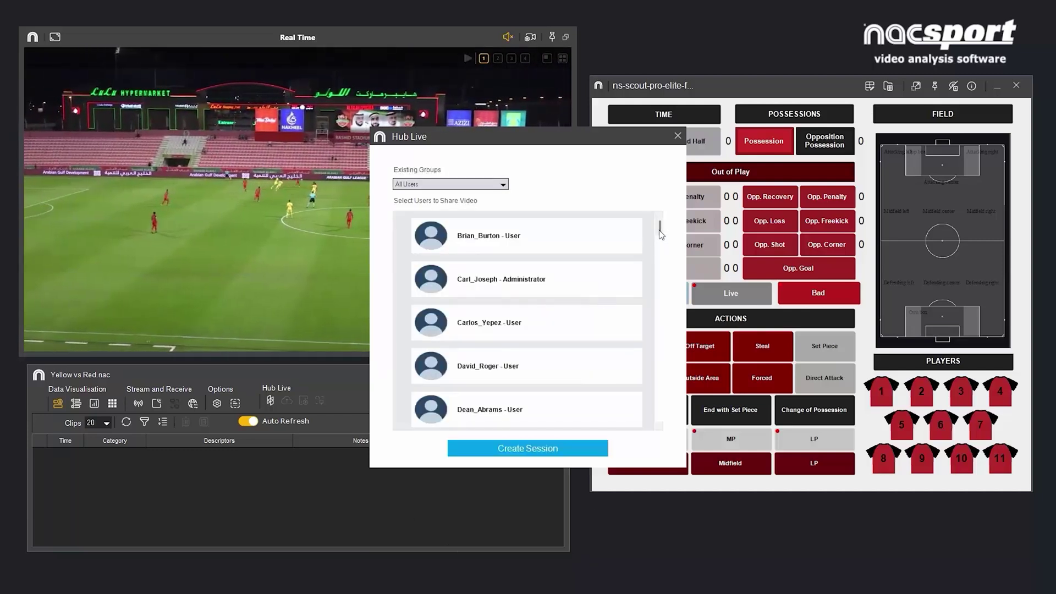
Step: Pick the Coaching staff group from Existing Groups and create the live session
{"action": "mouse_move", "coordinate": [660, 233]}
{"action": "left_mouse_down"}
{"action": "mouse_move", "coordinate": [661, 306]}
{"action": "mouse_move", "coordinate": [662, 221]}
{"action": "left_mouse_up"}
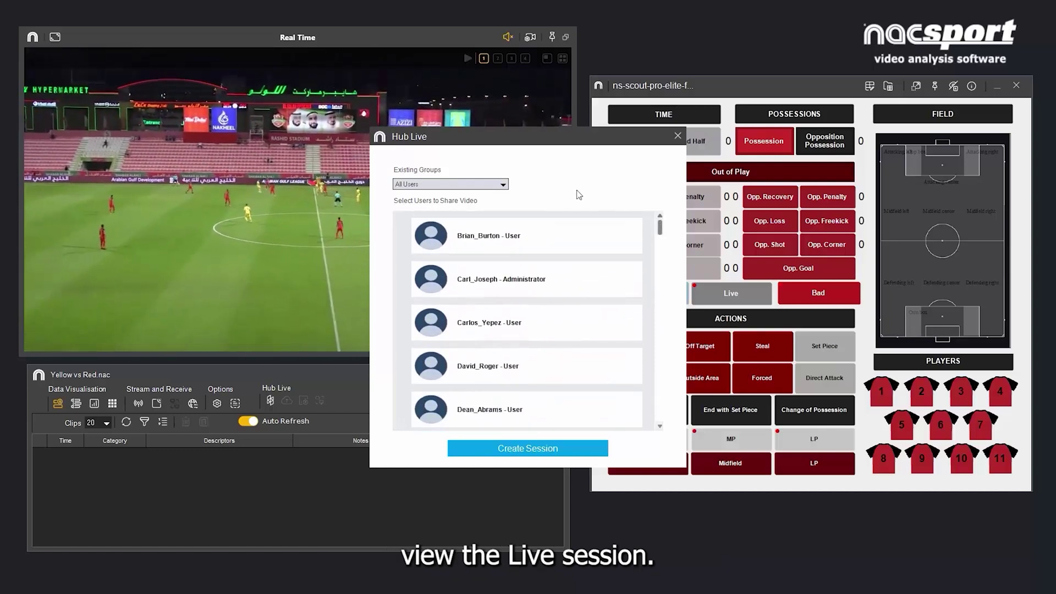
{"action": "left_click", "coordinate": [498, 187]}
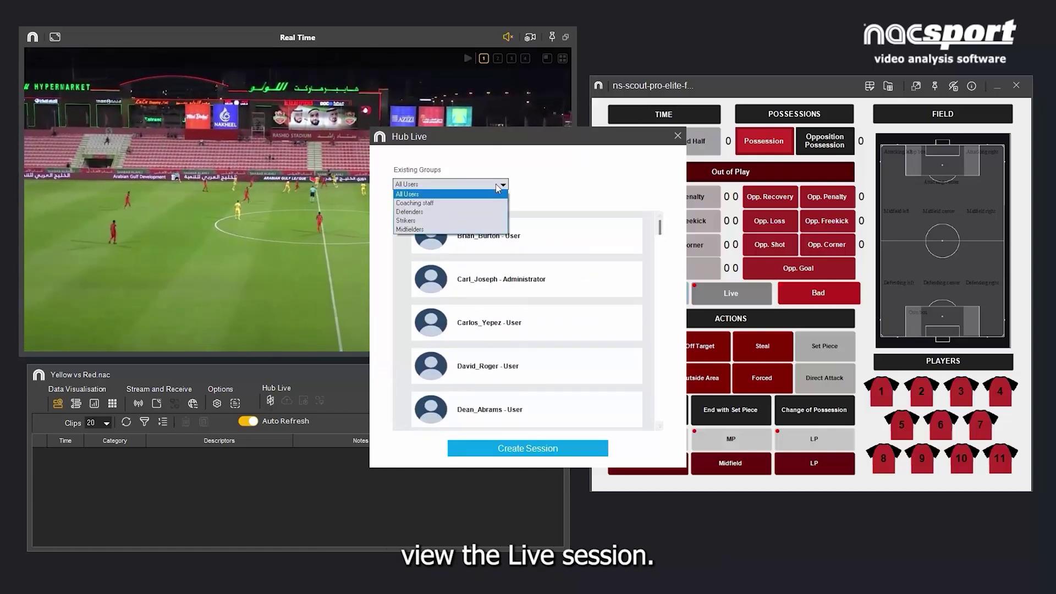
{"action": "left_click", "coordinate": [435, 203]}
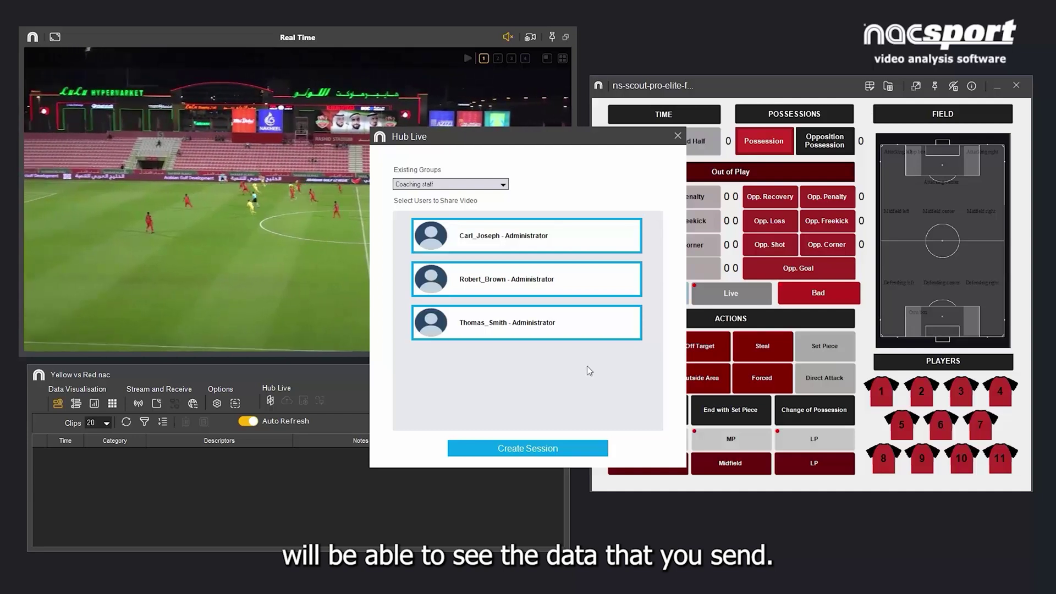
{"action": "left_click", "coordinate": [524, 448]}
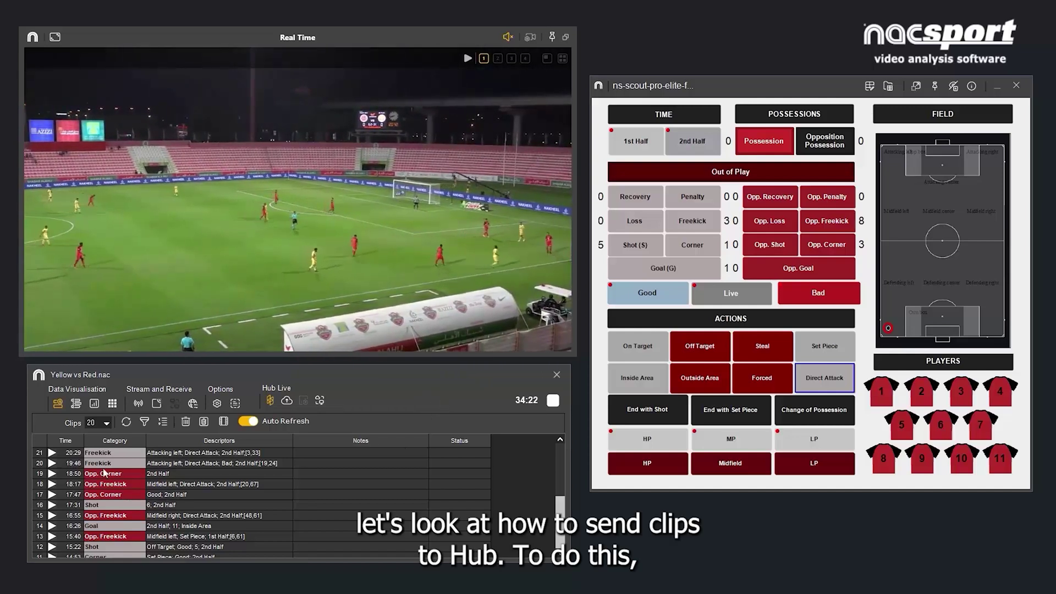
Step: Upload the 19:46 Freekick clip to the Yellow vs Red Hub Live session
{"action": "left_click", "coordinate": [74, 468]}
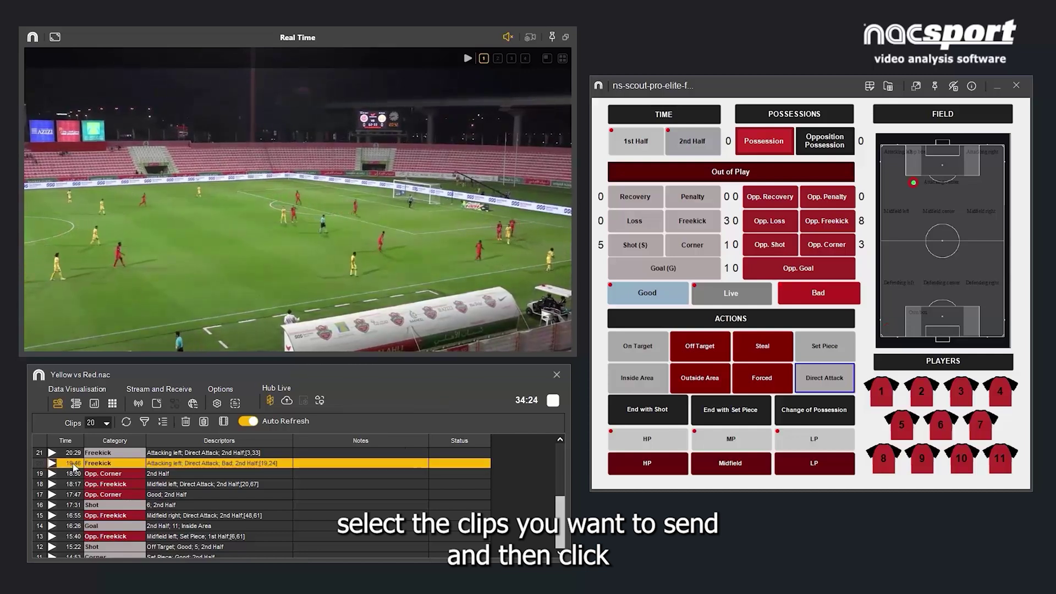
{"action": "left_click", "coordinate": [287, 398]}
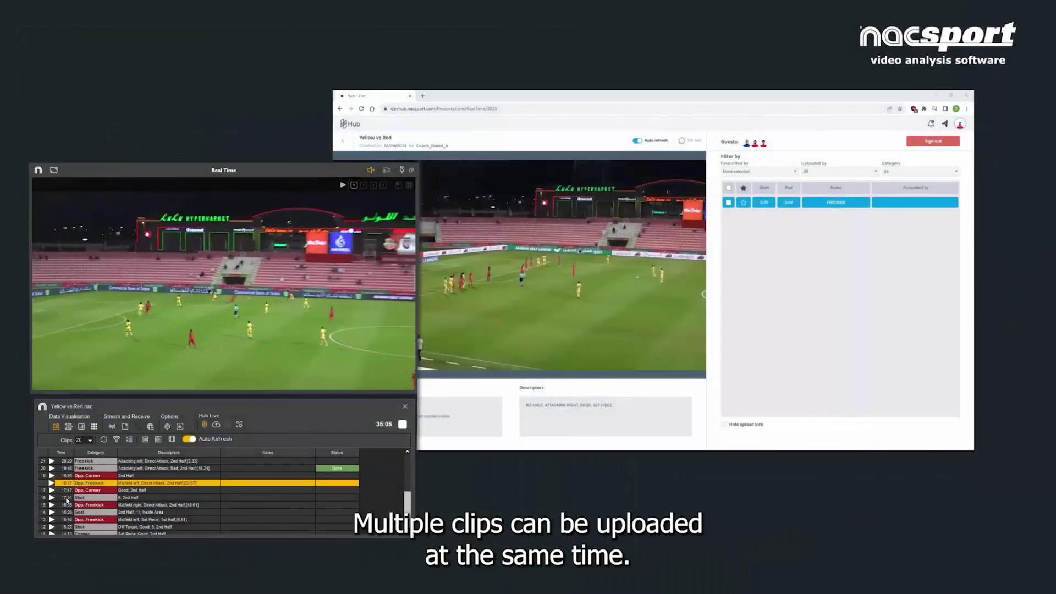
Step: Upload the 16:26 Goal and 15:40 Opp. Freekick clips together, then pause the Hub player
{"action": "left_click", "coordinate": [65, 514], "text": "ctrl"}
{"action": "left_click", "coordinate": [67, 519], "text": "ctrl"}
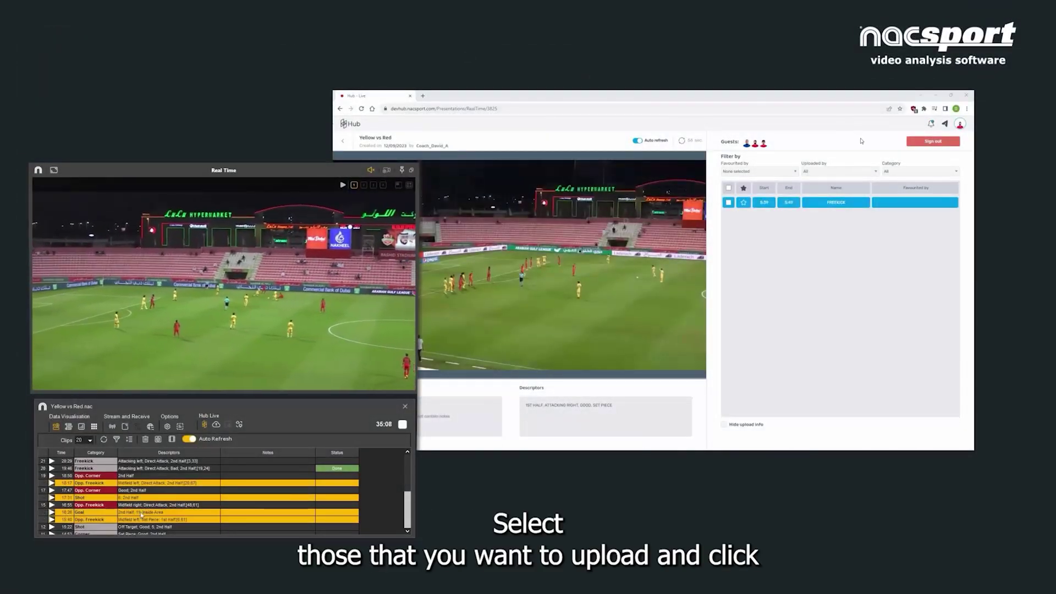
{"action": "left_click", "coordinate": [216, 427]}
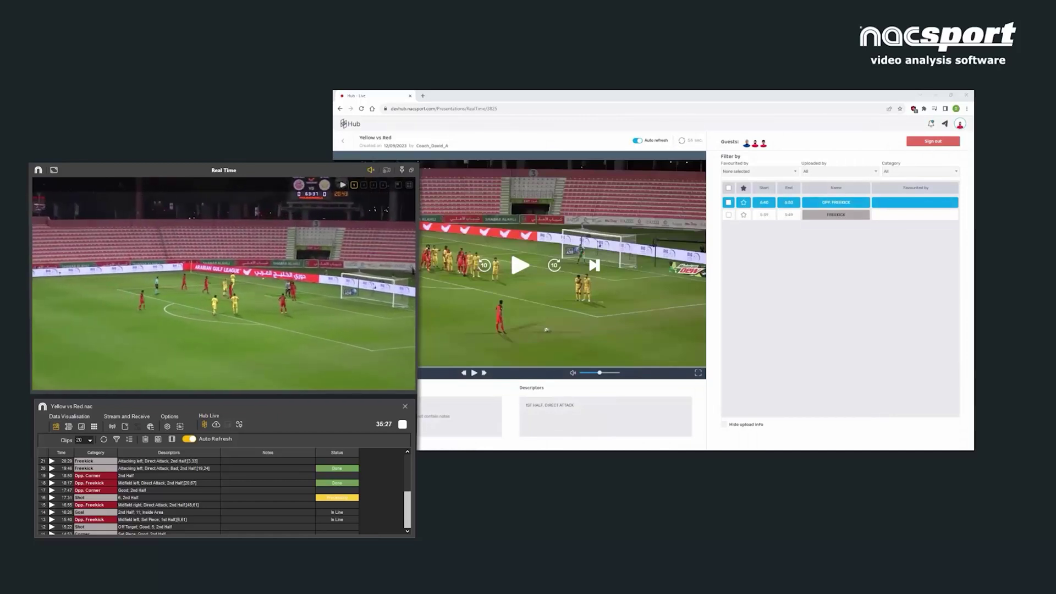
{"action": "left_click", "coordinate": [520, 265]}
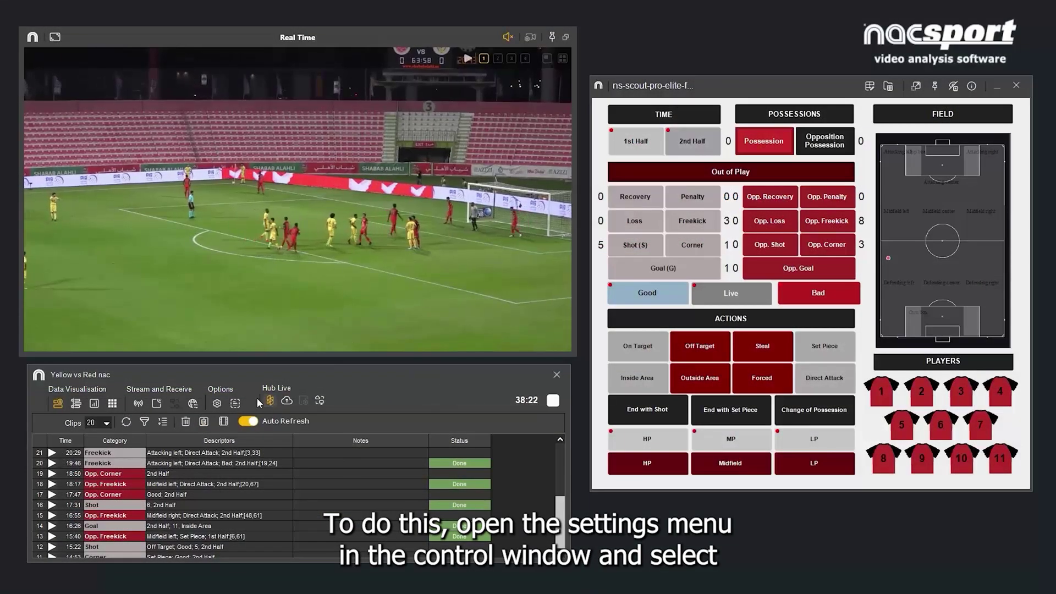
Step: Enable Always Upload my Clips to Hub Live and check the Live button's Behaviour tab
{"action": "left_click", "coordinate": [218, 404]}
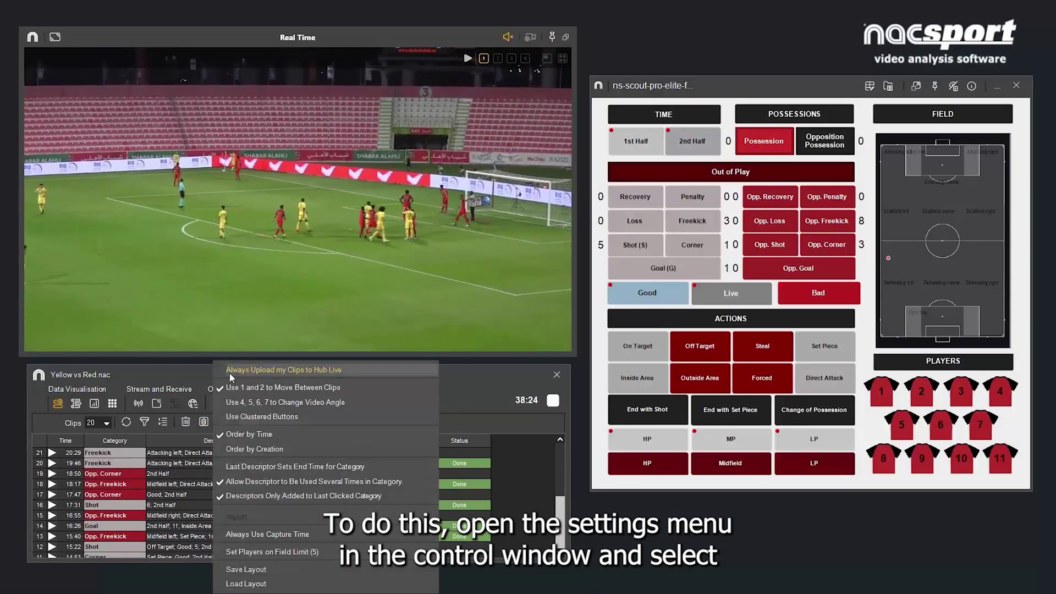
{"action": "left_click", "coordinate": [388, 372]}
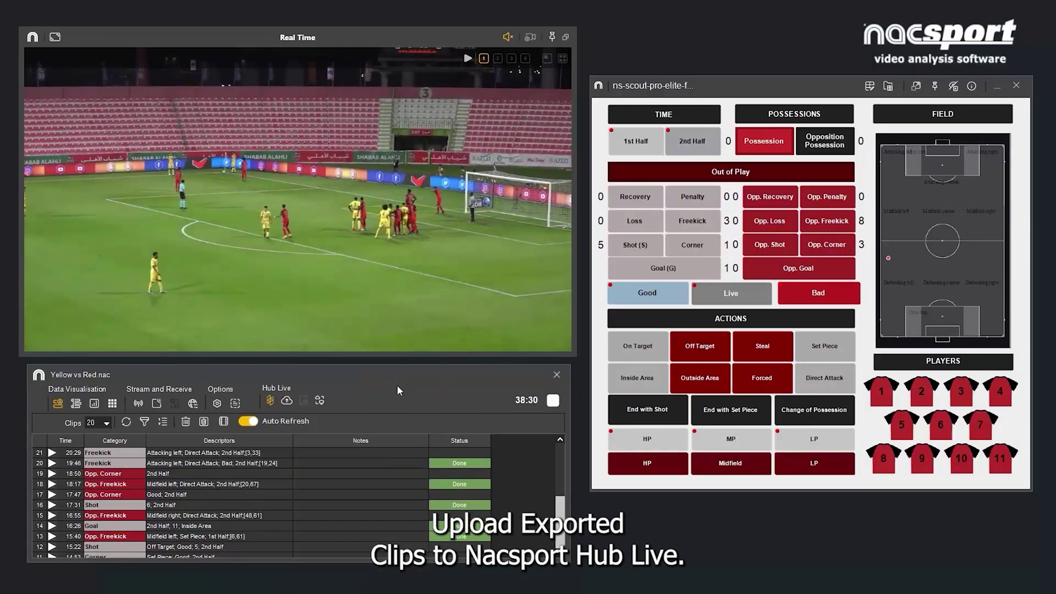
{"action": "left_click", "coordinate": [870, 87]}
{"action": "left_click", "coordinate": [734, 293]}
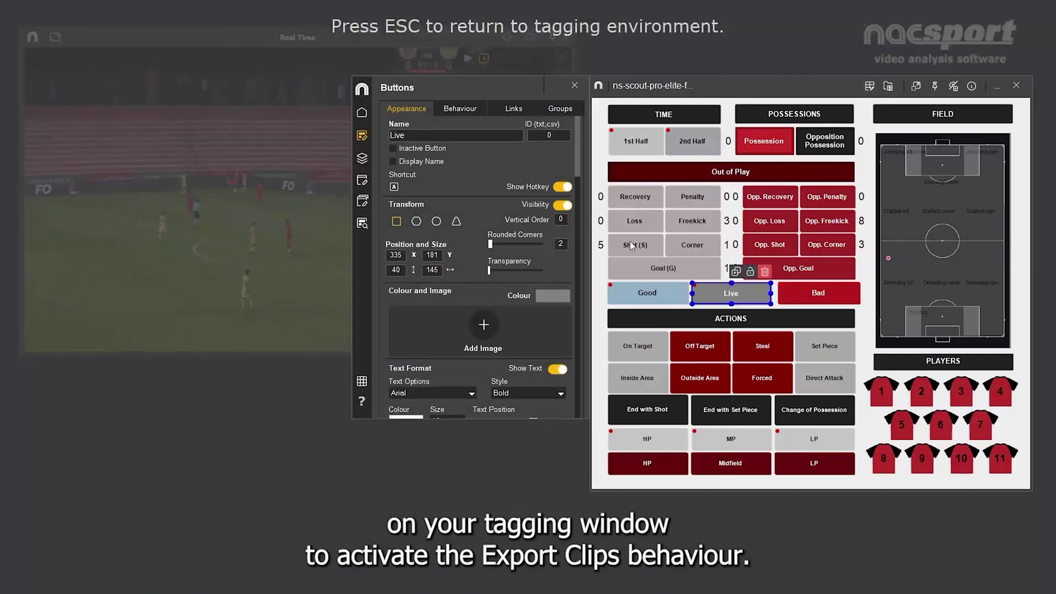
{"action": "left_click", "coordinate": [461, 108]}
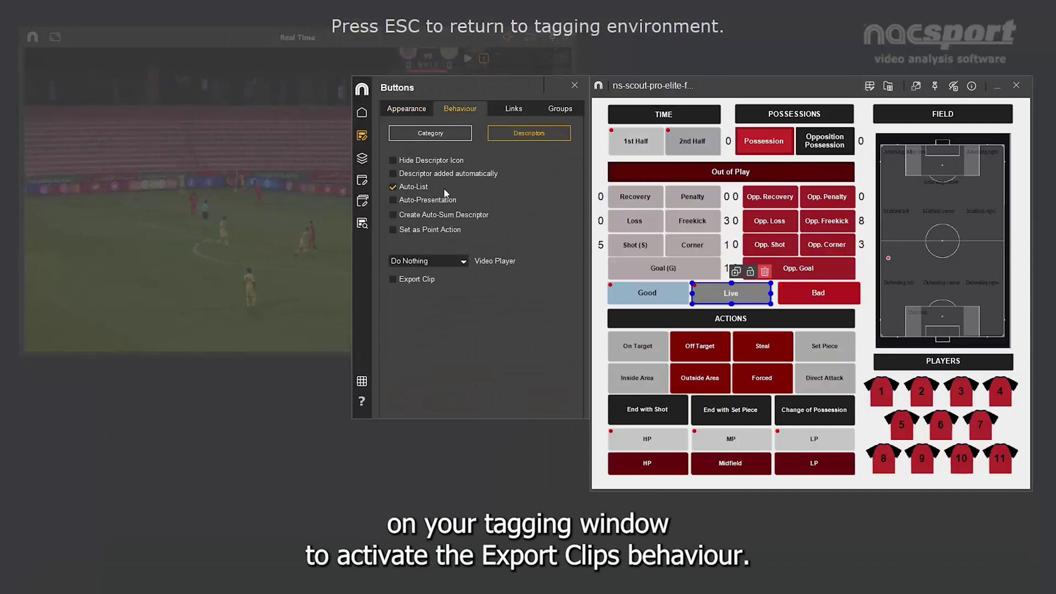
{"action": "left_click", "coordinate": [574, 85]}
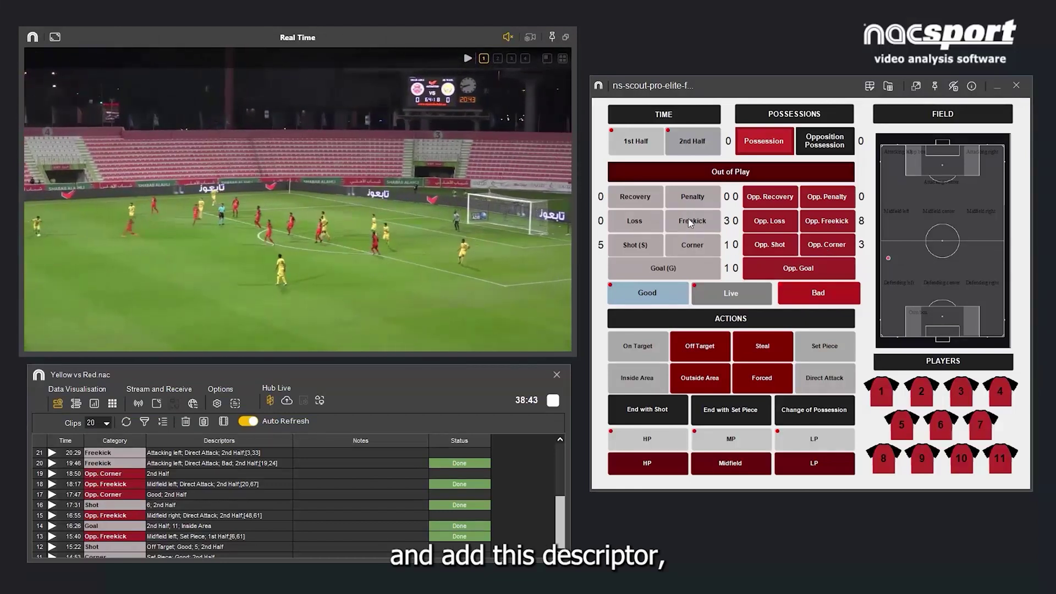
Step: Tag a Corner clip at 38:43 and attach the Live descriptor to it
{"action": "left_click", "coordinate": [699, 242]}
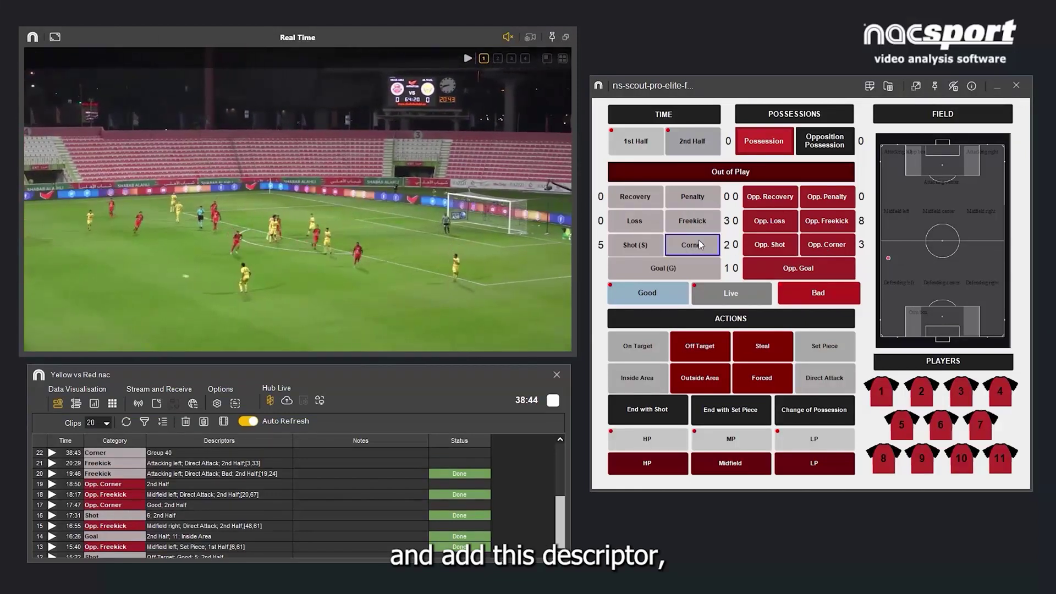
{"action": "left_click", "coordinate": [727, 294]}
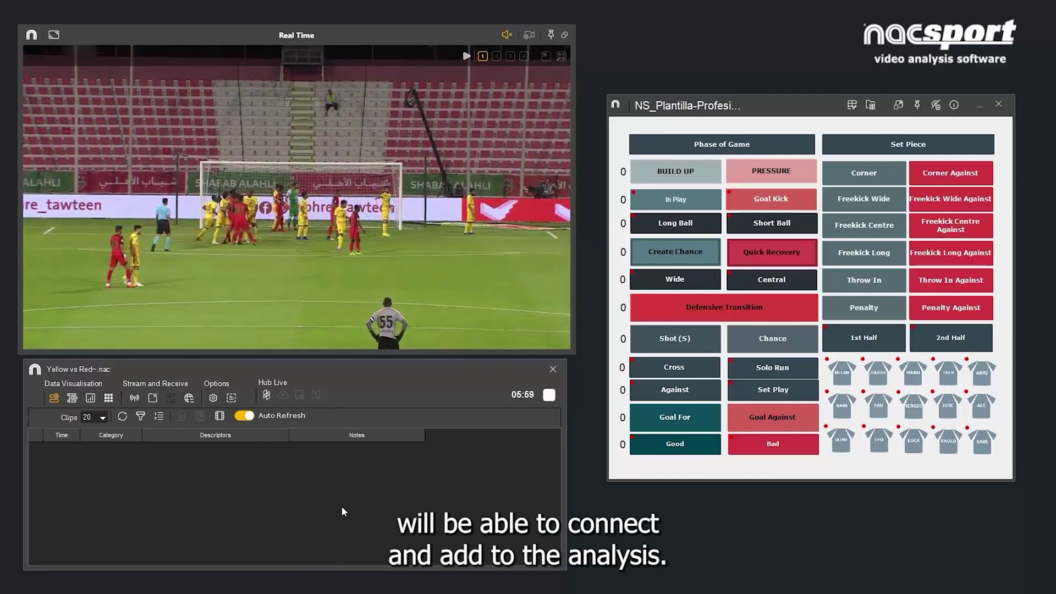
Step: Join the open Yellow vs Red Hub Live session and tag a BUILD UP clip
{"action": "left_click", "coordinate": [267, 396]}
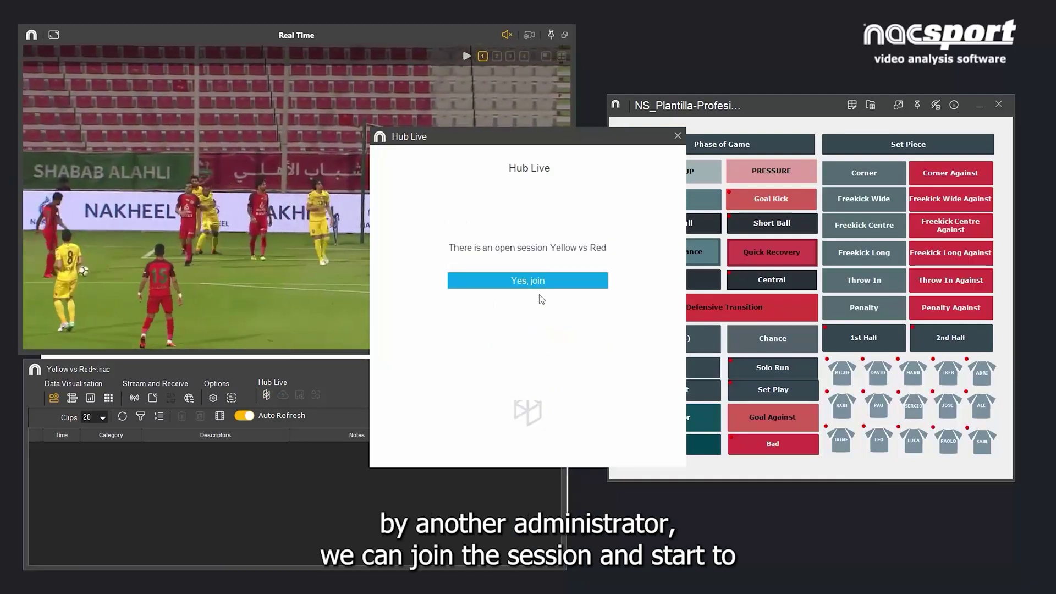
{"action": "left_click", "coordinate": [544, 285]}
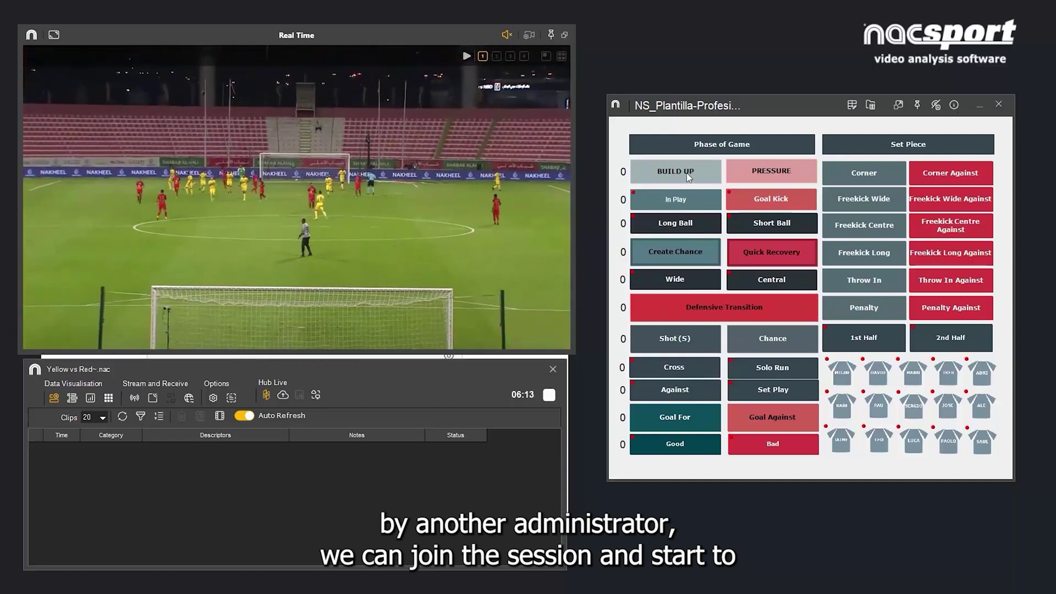
{"action": "left_click", "coordinate": [687, 172]}
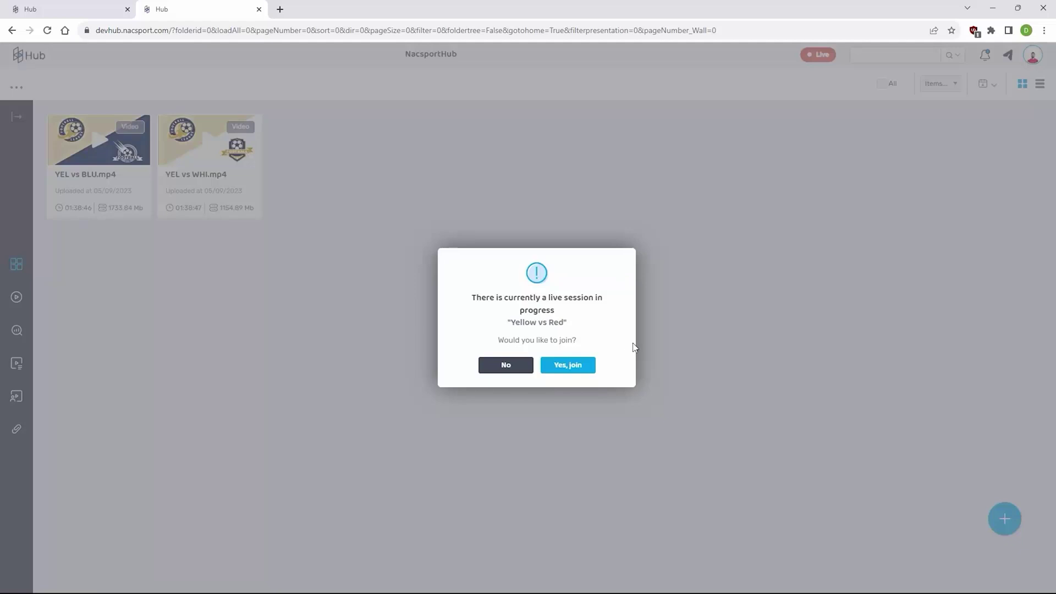
Step: Decline the join prompt and play the 11:58, 14:51 and 7:04 clips in Hub
{"action": "left_click", "coordinate": [505, 367]}
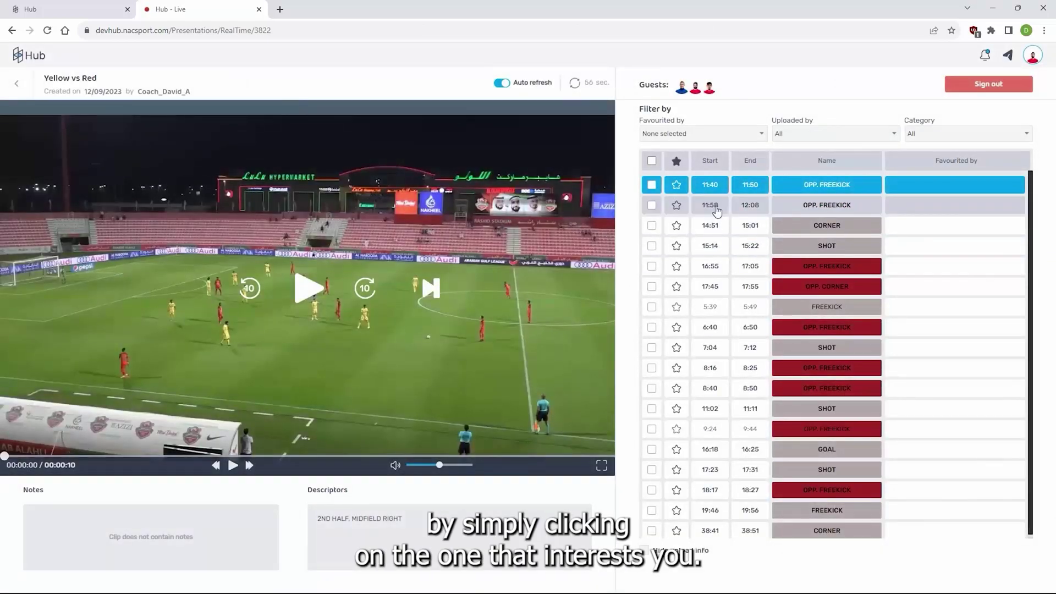
{"action": "left_click", "coordinate": [710, 207]}
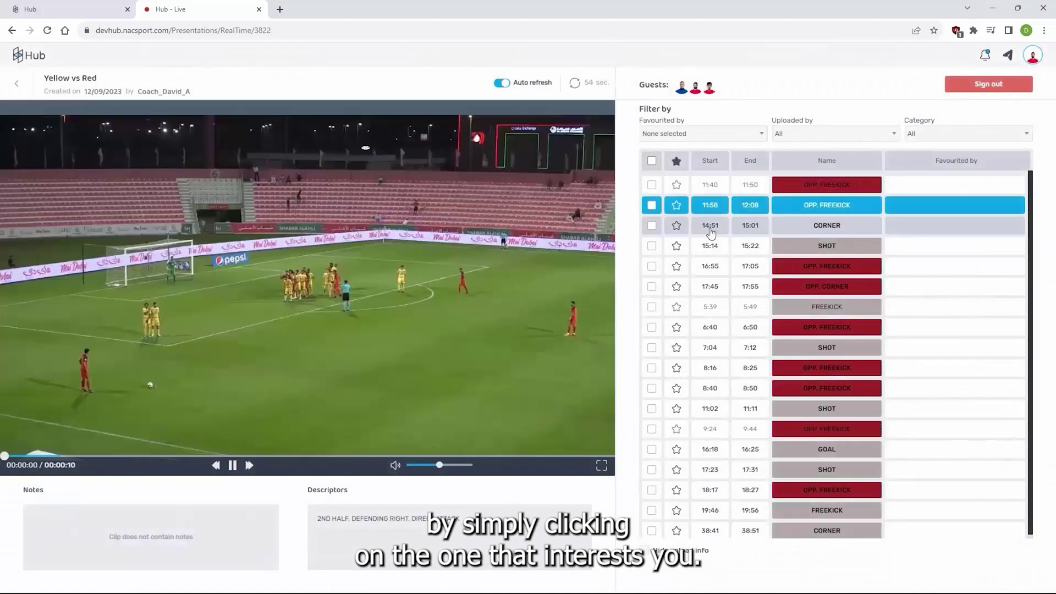
{"action": "left_click", "coordinate": [711, 231]}
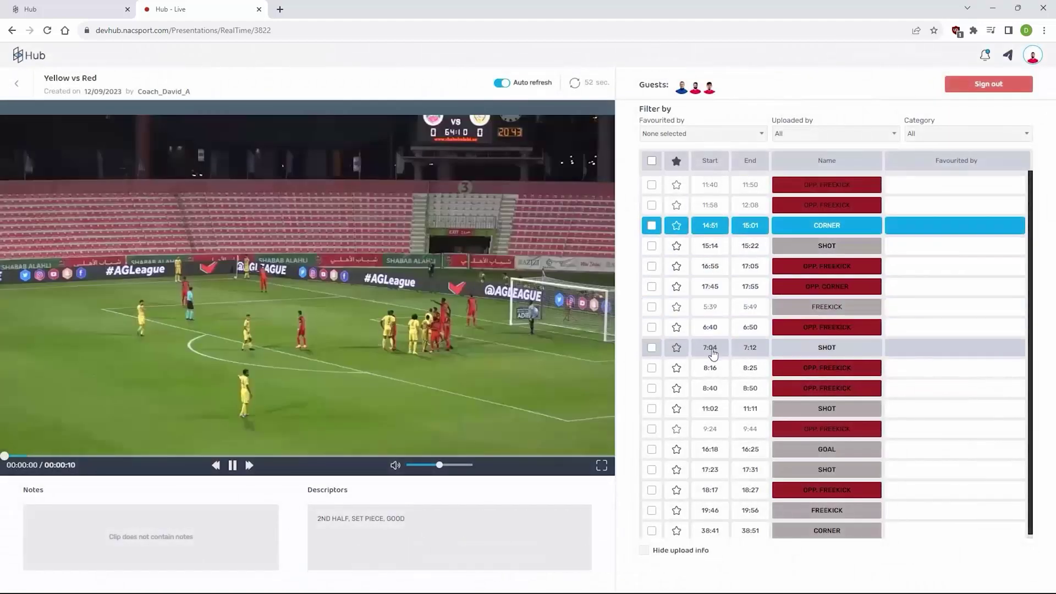
{"action": "left_click", "coordinate": [712, 350]}
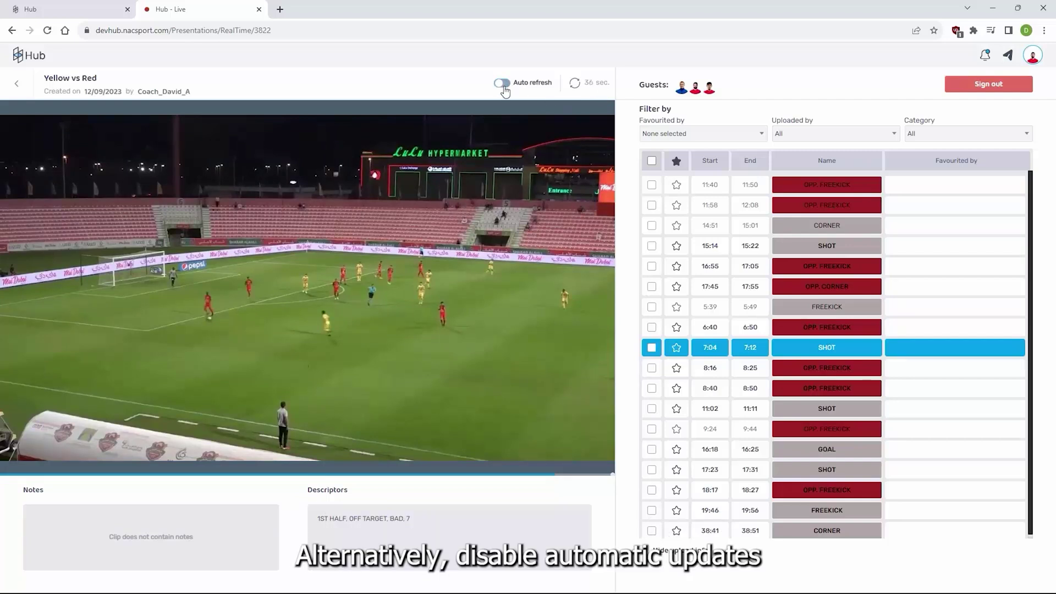
Step: Refresh the list, switch on Auto refresh, and star the 15:14 and 7:04 SHOT clips
{"action": "left_click", "coordinate": [575, 85]}
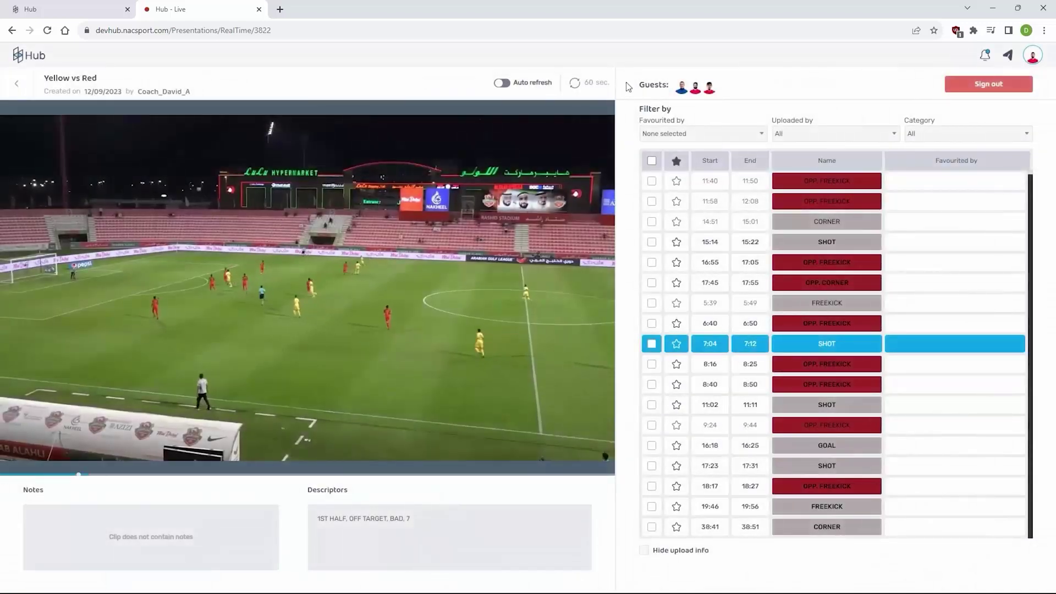
{"action": "left_click", "coordinate": [501, 83]}
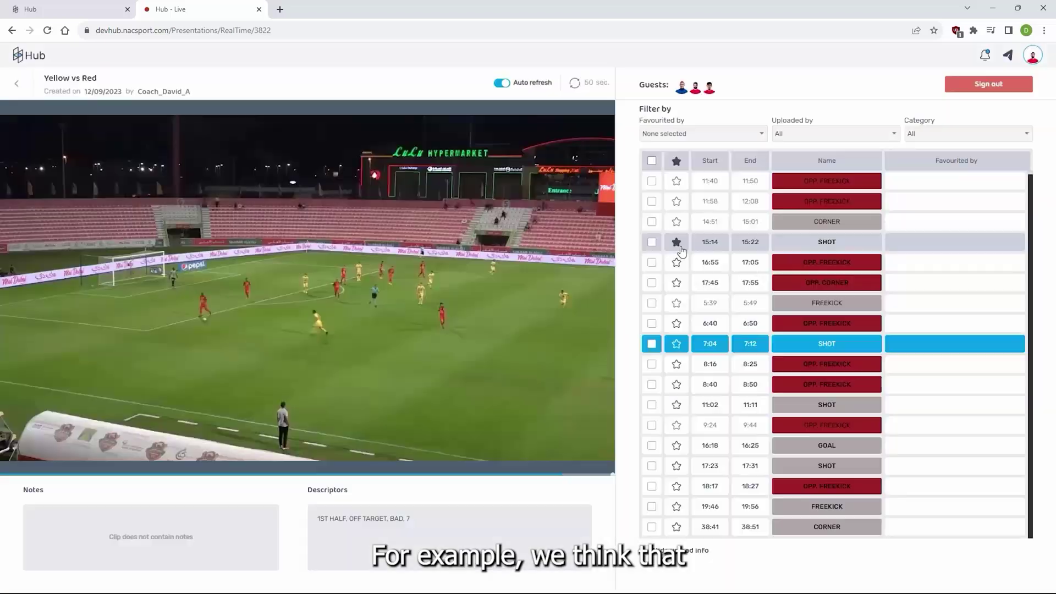
{"action": "left_click", "coordinate": [679, 245]}
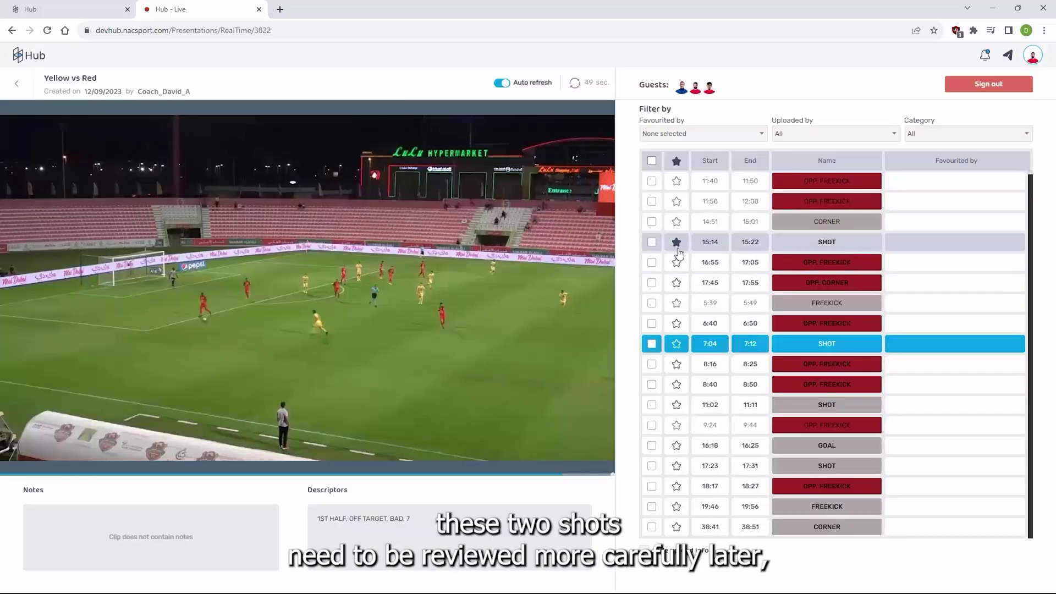
{"action": "left_click", "coordinate": [678, 345]}
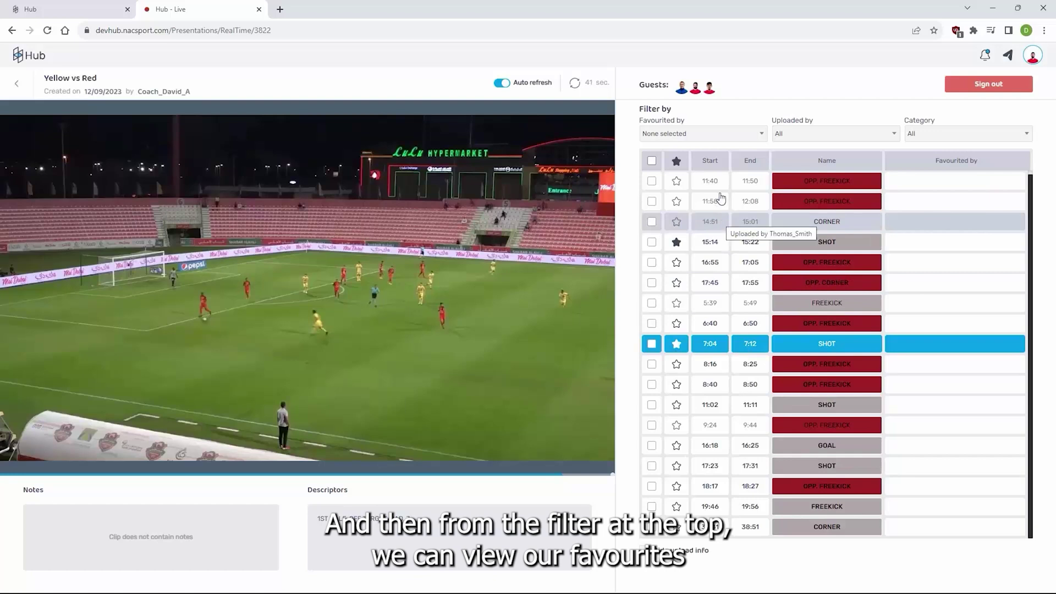
{"action": "left_click", "coordinate": [769, 135]}
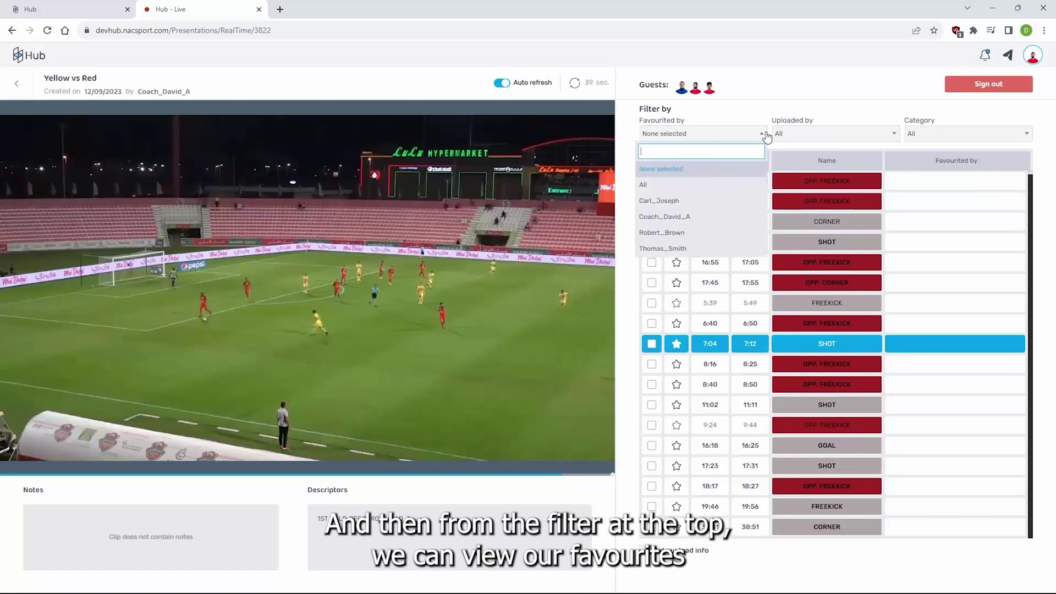
{"action": "left_click", "coordinate": [740, 219]}
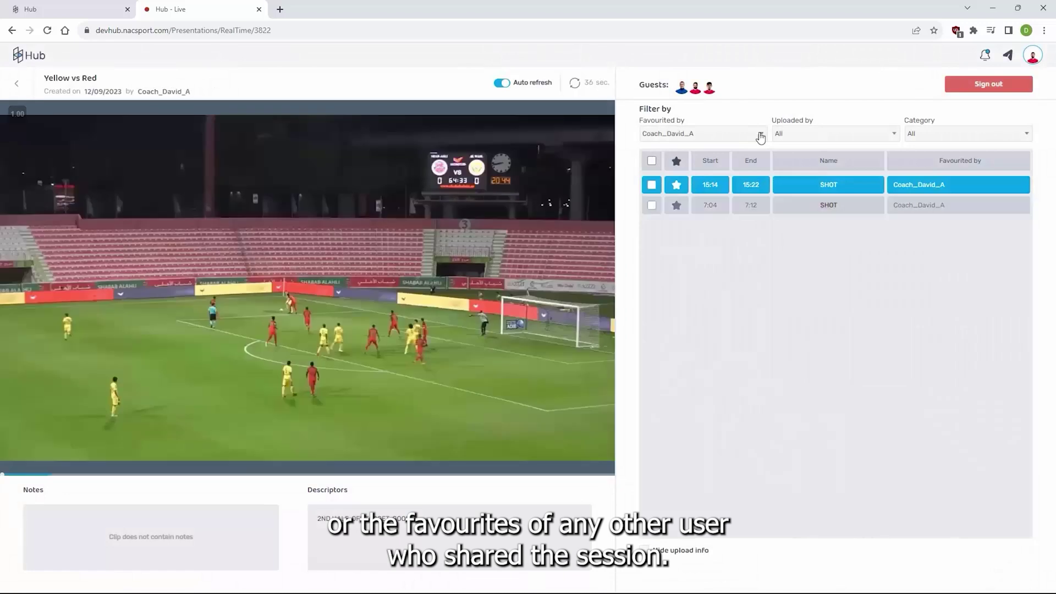
{"action": "left_click", "coordinate": [760, 135]}
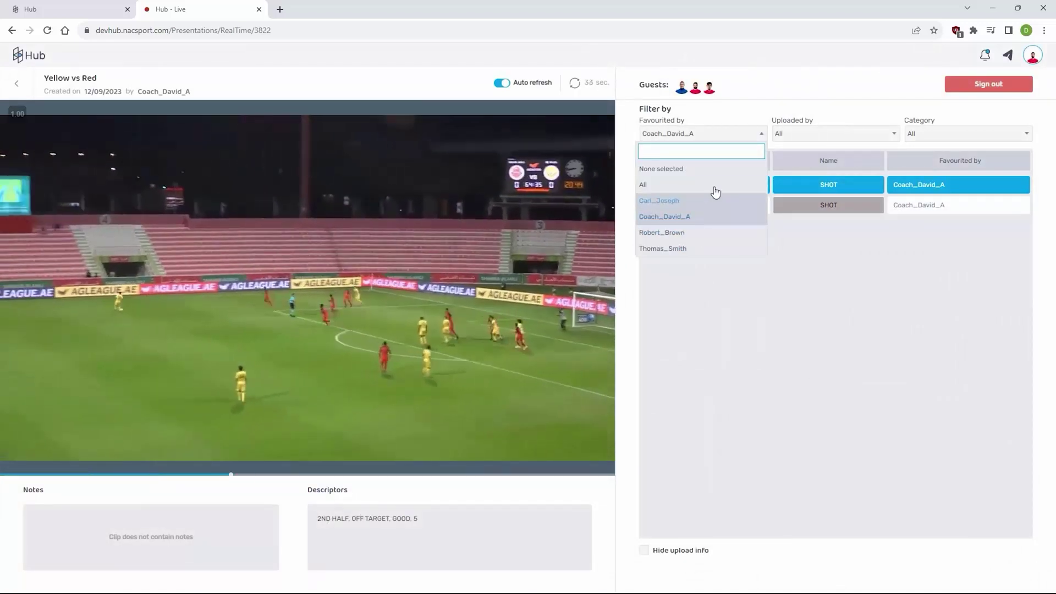
{"action": "left_click", "coordinate": [717, 188]}
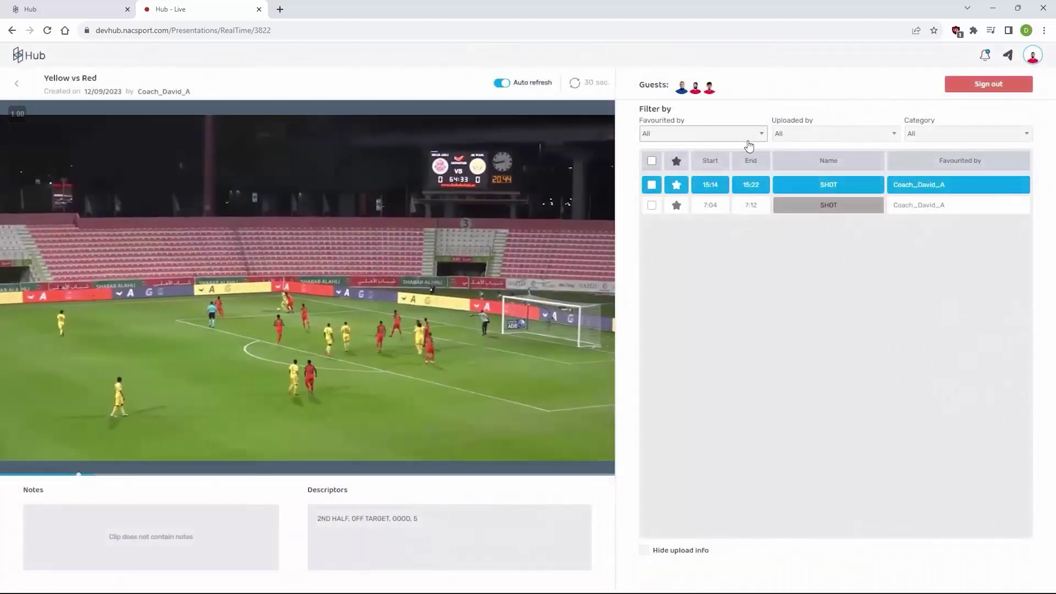
{"action": "left_click", "coordinate": [748, 140]}
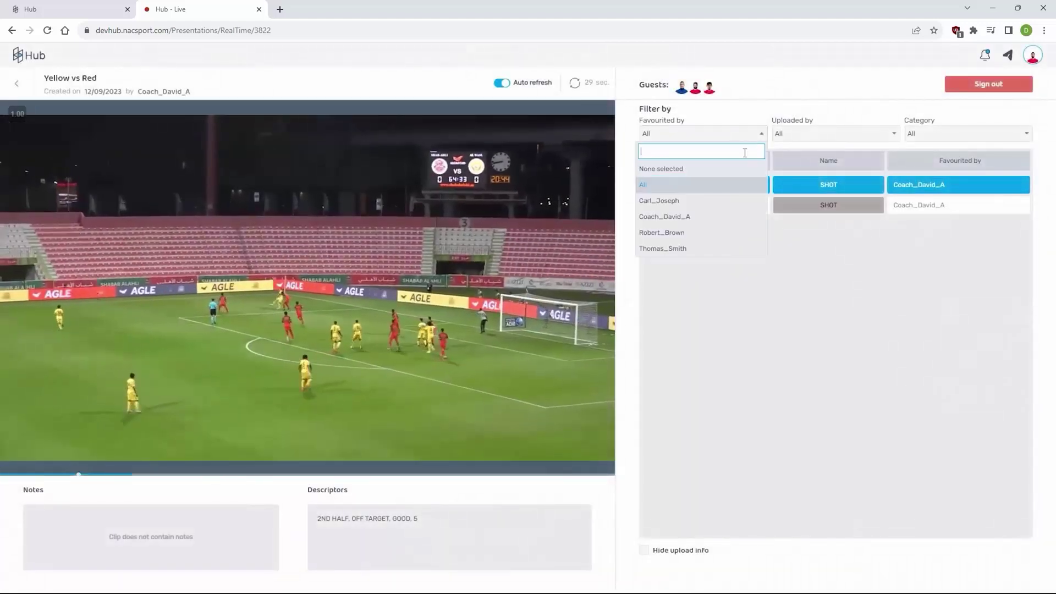
{"action": "left_click", "coordinate": [740, 169]}
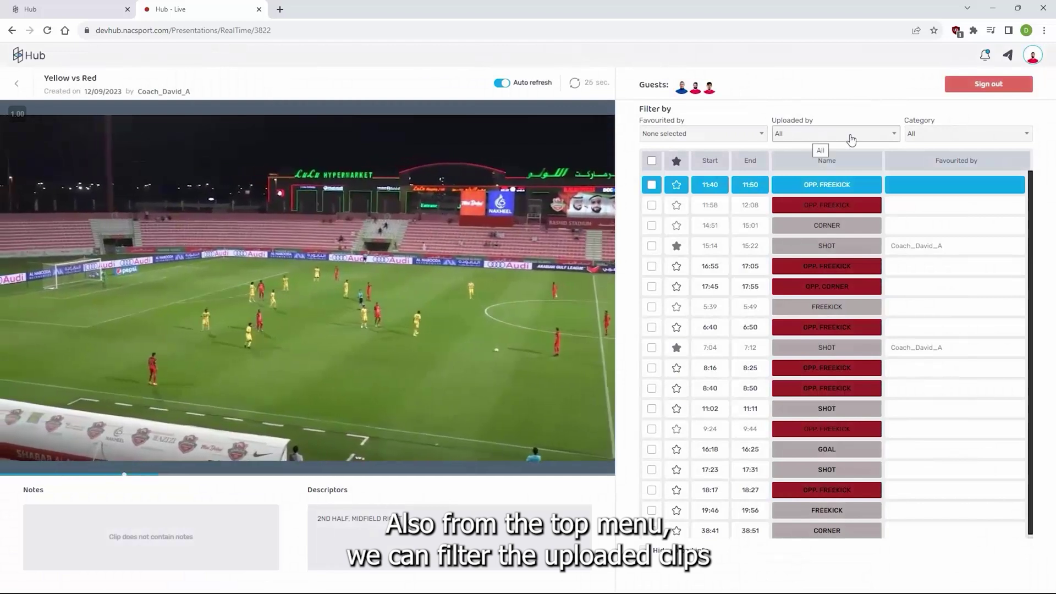
{"action": "left_click", "coordinate": [888, 139]}
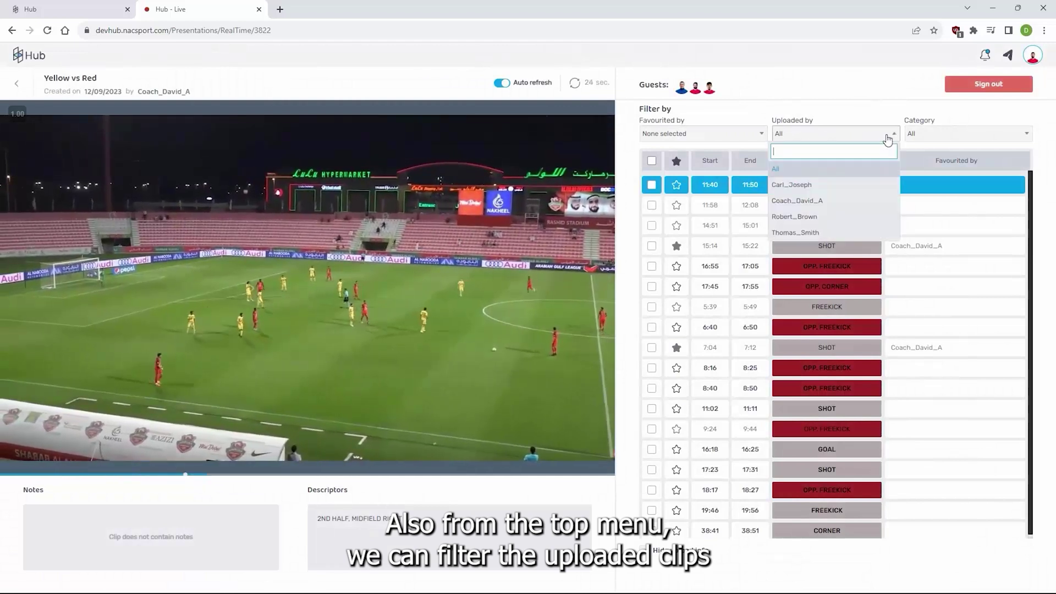
{"action": "left_click", "coordinate": [868, 201]}
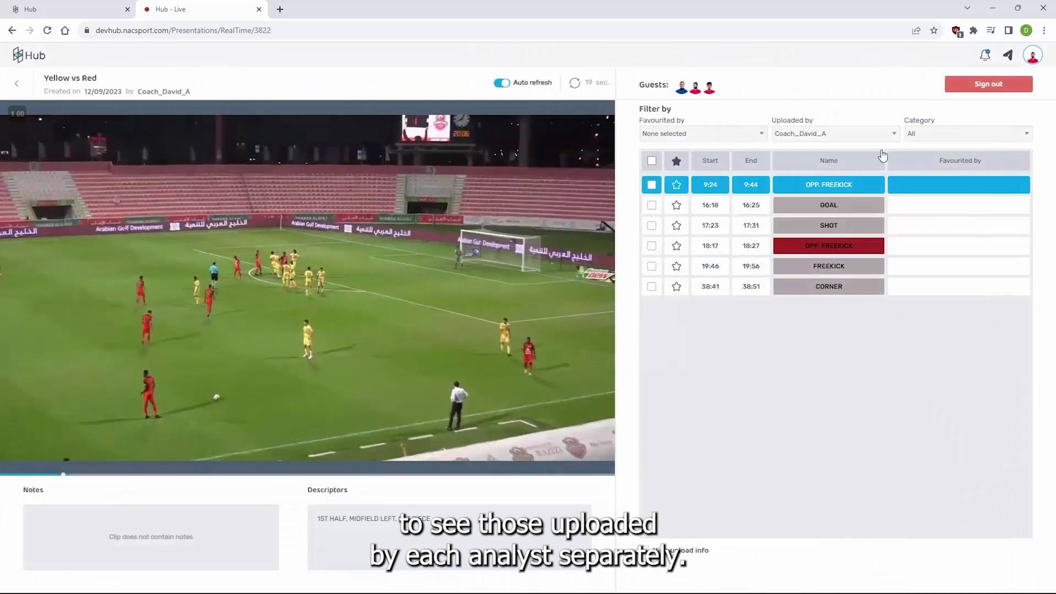
{"action": "left_click", "coordinate": [891, 137]}
{"action": "left_click", "coordinate": [836, 220]}
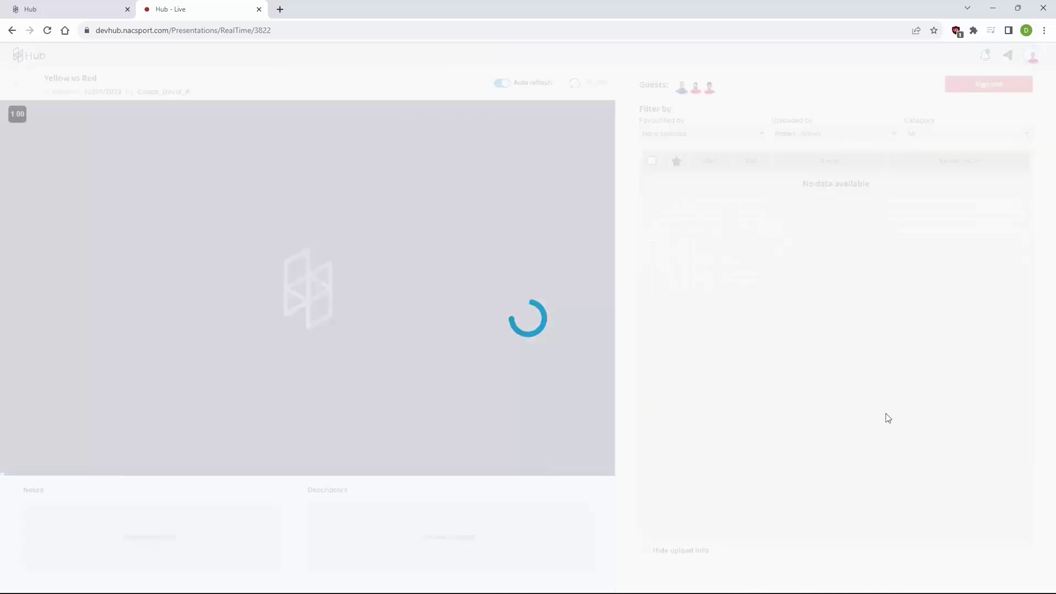
{"action": "left_click", "coordinate": [874, 142]}
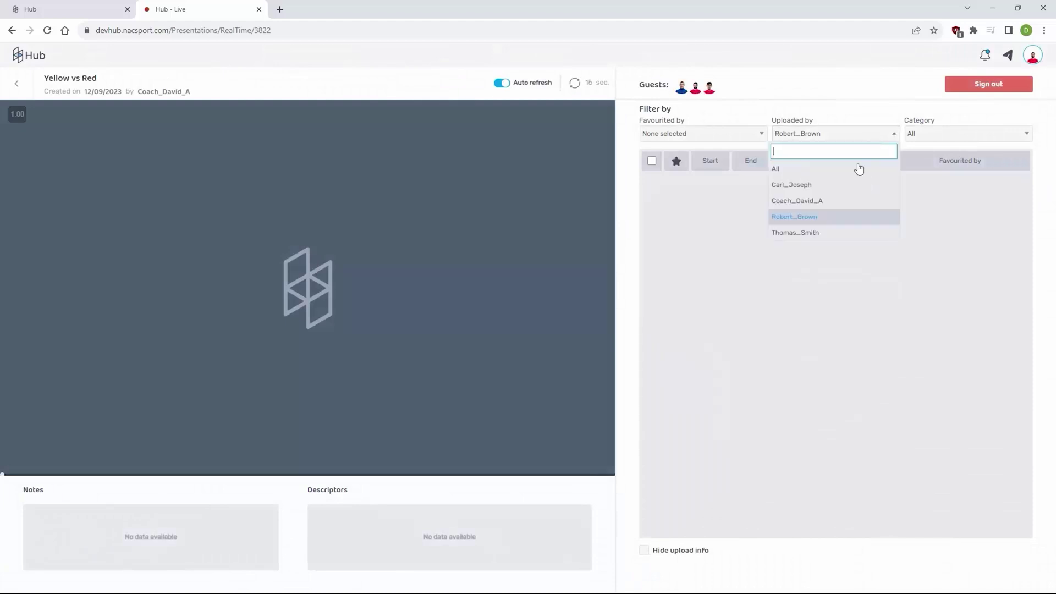
{"action": "left_click", "coordinate": [820, 237]}
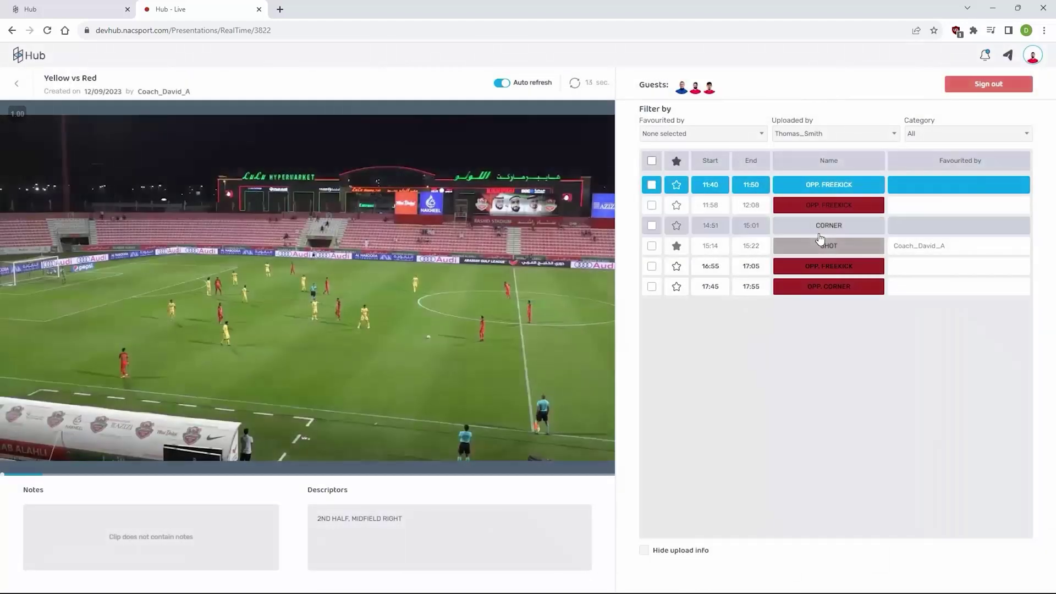
{"action": "left_click", "coordinate": [878, 137]}
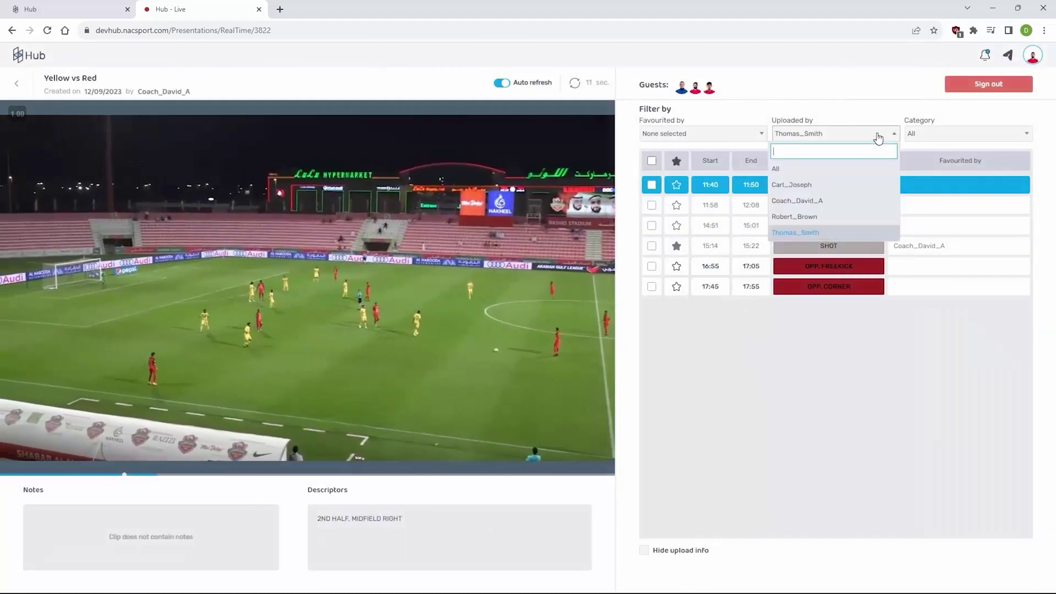
{"action": "left_click", "coordinate": [839, 169]}
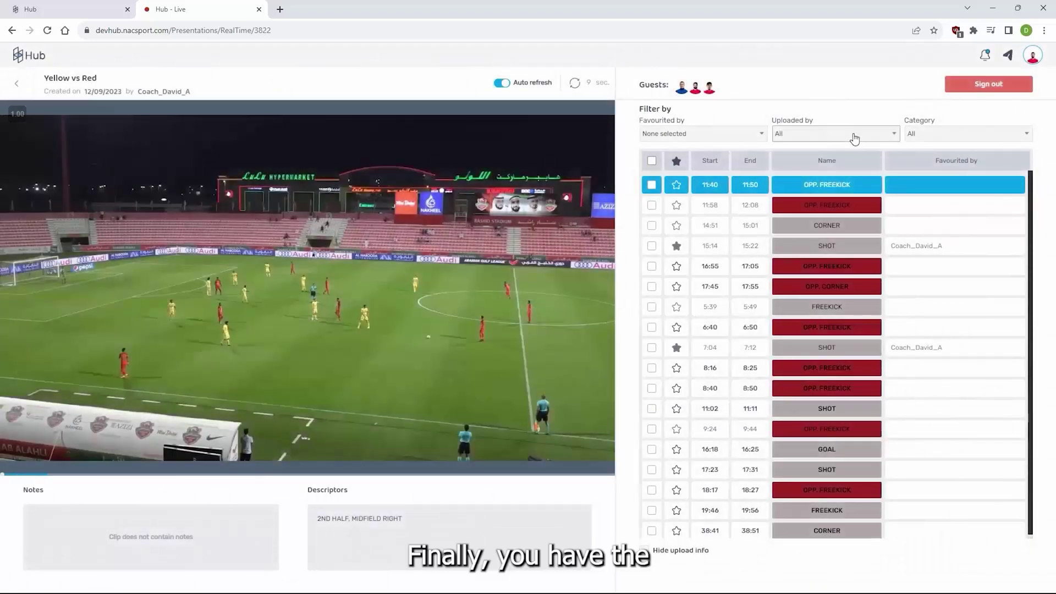
Step: Filter the clip category through CORNER and FREEKICK to OPP. FREEKICK, then pause the playing clip
{"action": "left_click", "coordinate": [943, 135]}
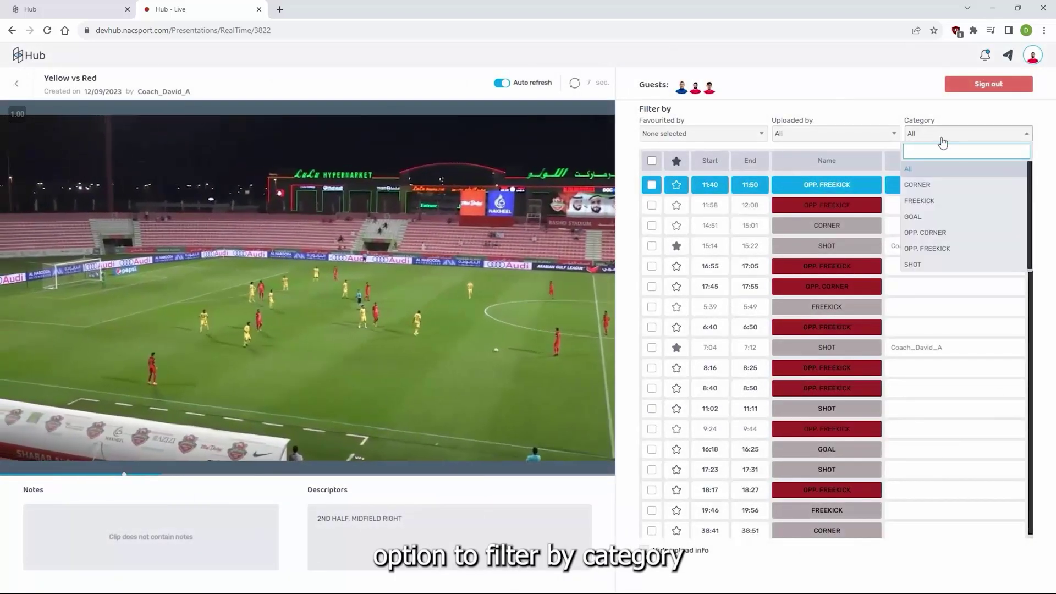
{"action": "left_click", "coordinate": [944, 190]}
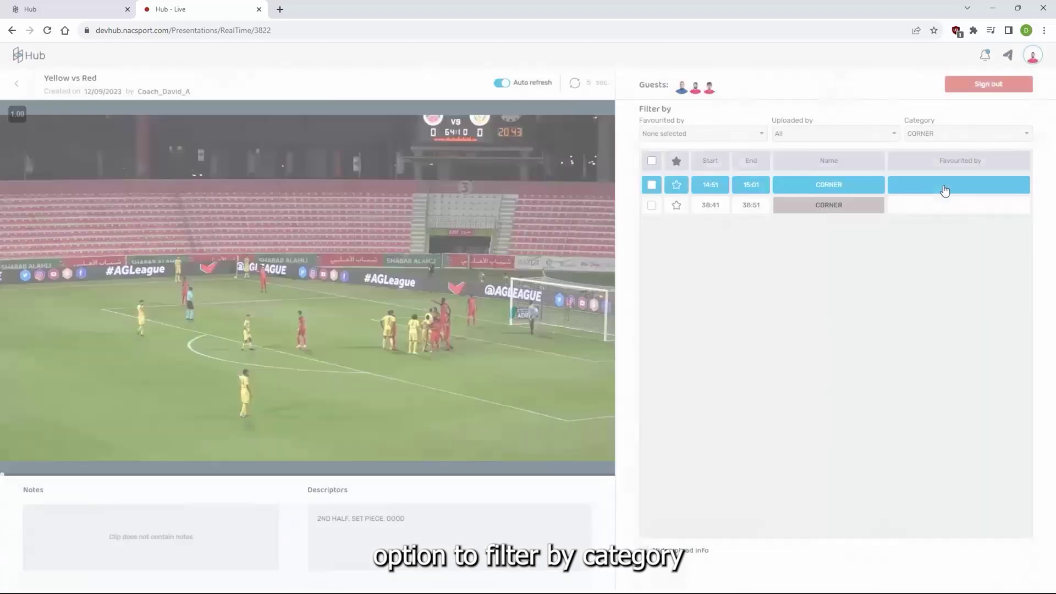
{"action": "left_click", "coordinate": [941, 137]}
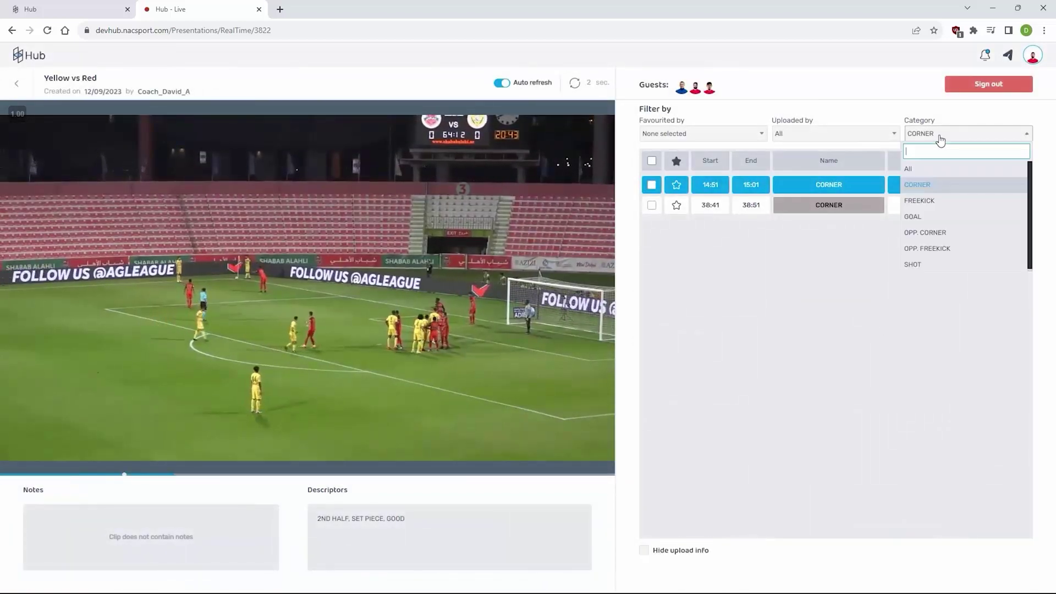
{"action": "left_click", "coordinate": [931, 202]}
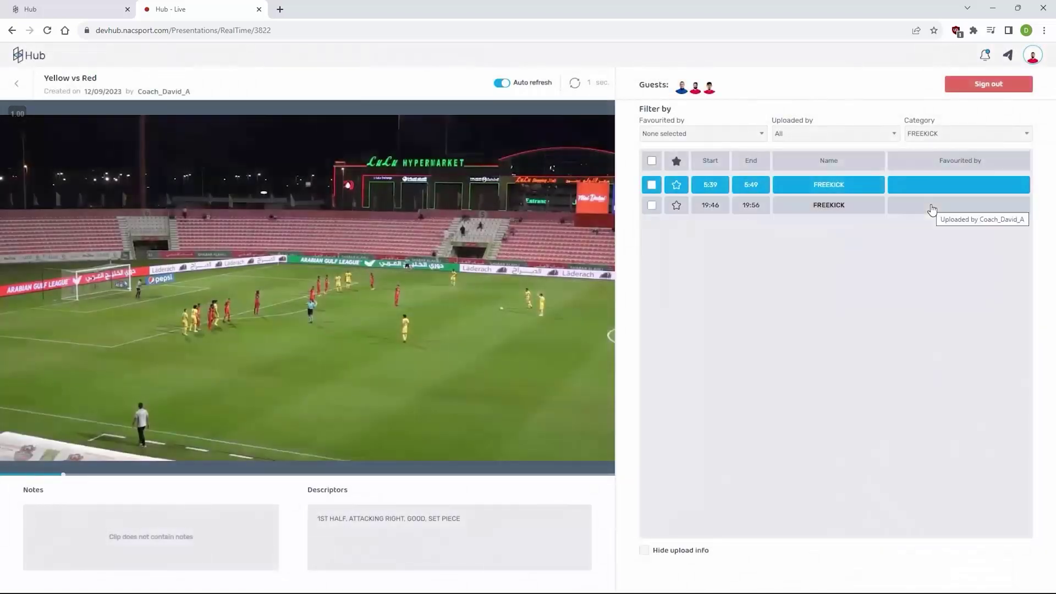
{"action": "left_click", "coordinate": [944, 141]}
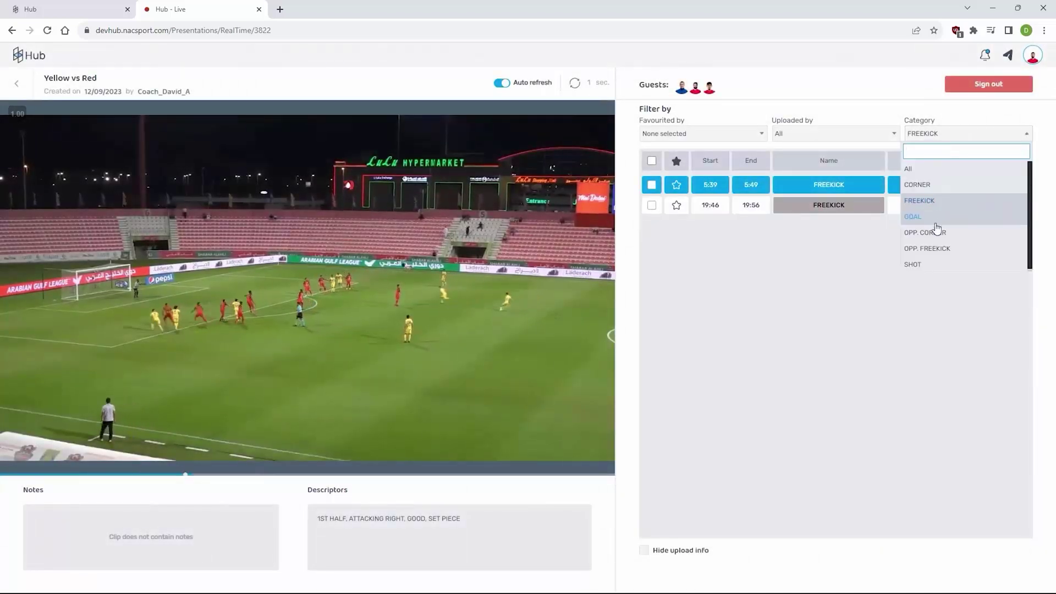
{"action": "left_click", "coordinate": [934, 250]}
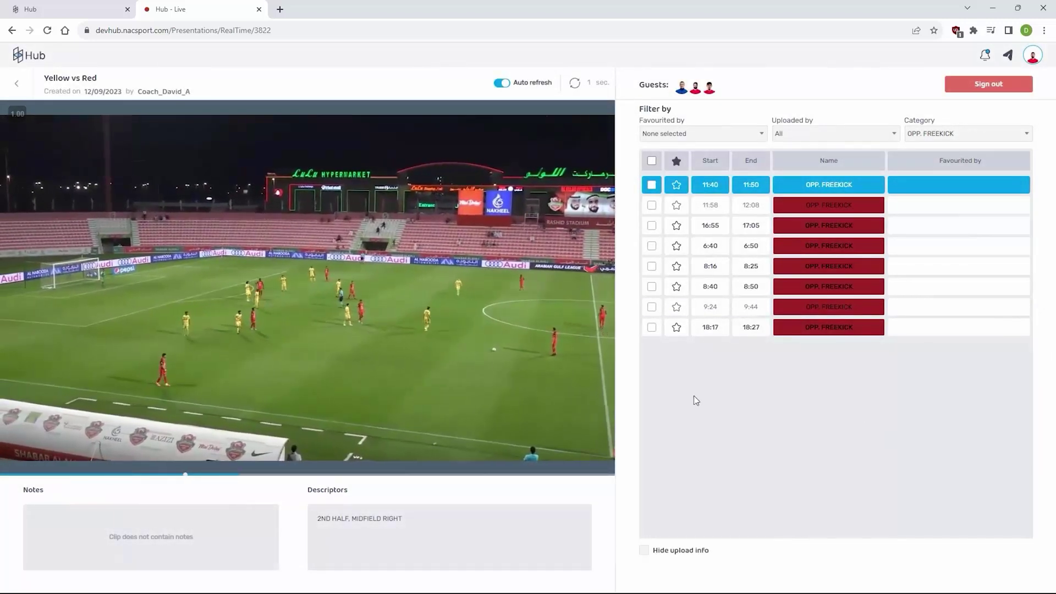
{"action": "left_click", "coordinate": [311, 294]}
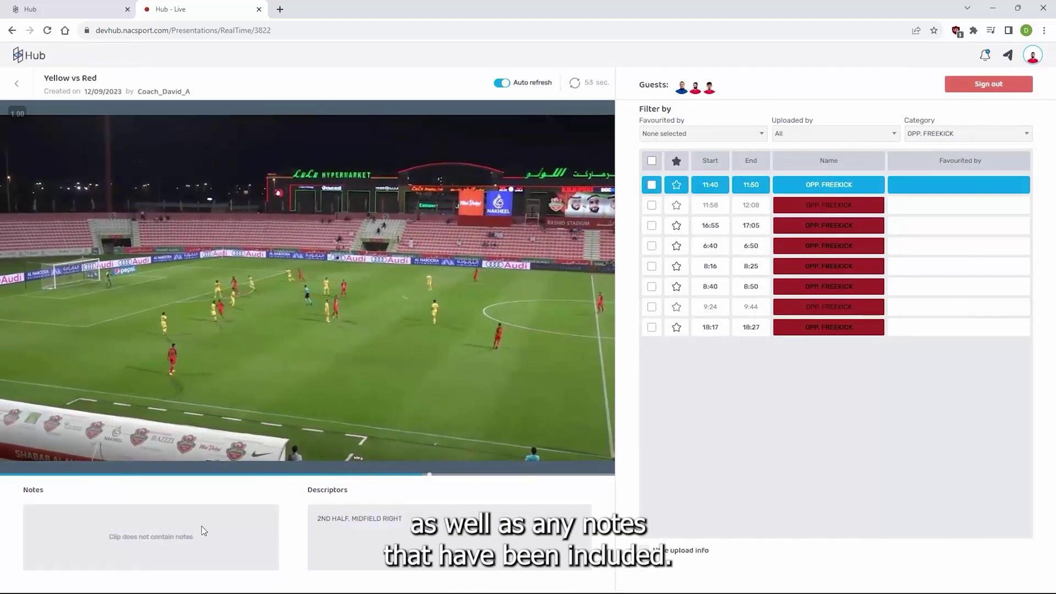
{"action": "mouse_move", "coordinate": [322, 447]}
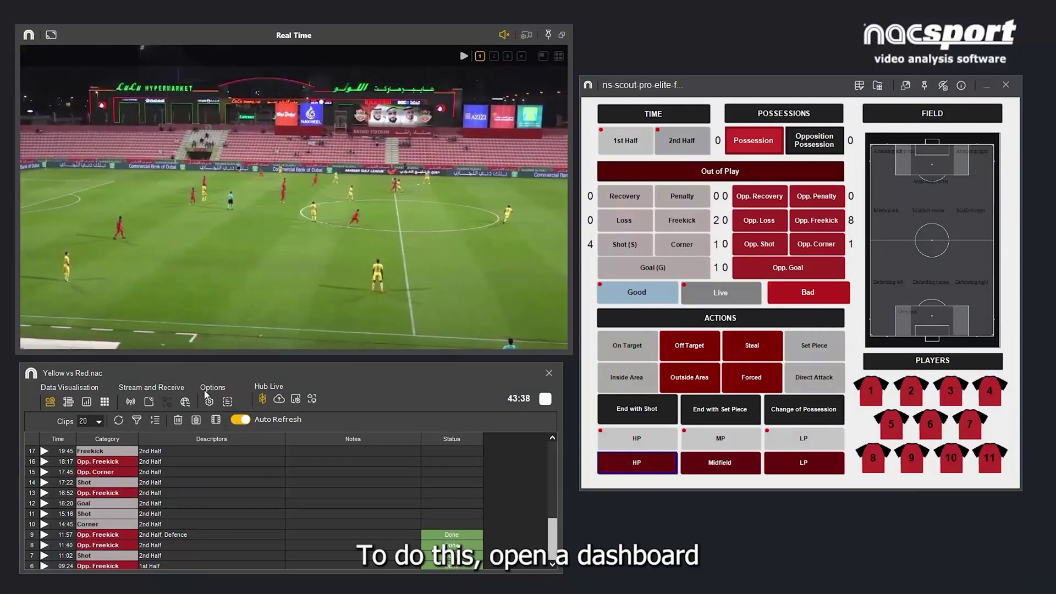
Step: Open the Live game dashboard, drag its window aside, then minimise it
{"action": "left_click", "coordinate": [87, 403]}
{"action": "left_click", "coordinate": [308, 259]}
{"action": "double_click", "coordinate": [307, 258]}
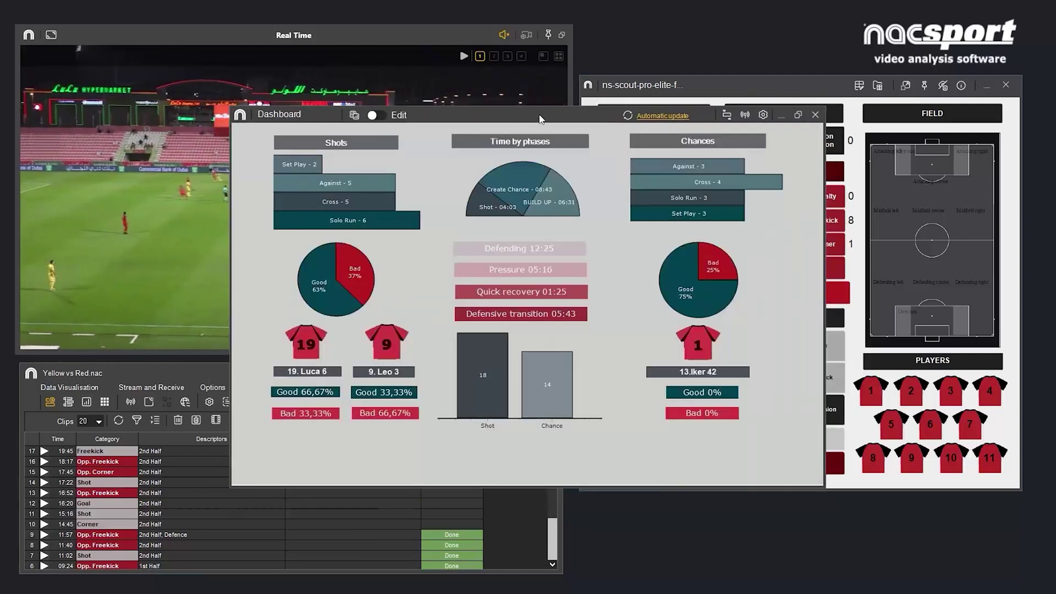
{"action": "left_click_drag", "start_coordinate": [540, 119], "coordinate": [713, 147]}
{"action": "left_click", "coordinate": [340, 380]}
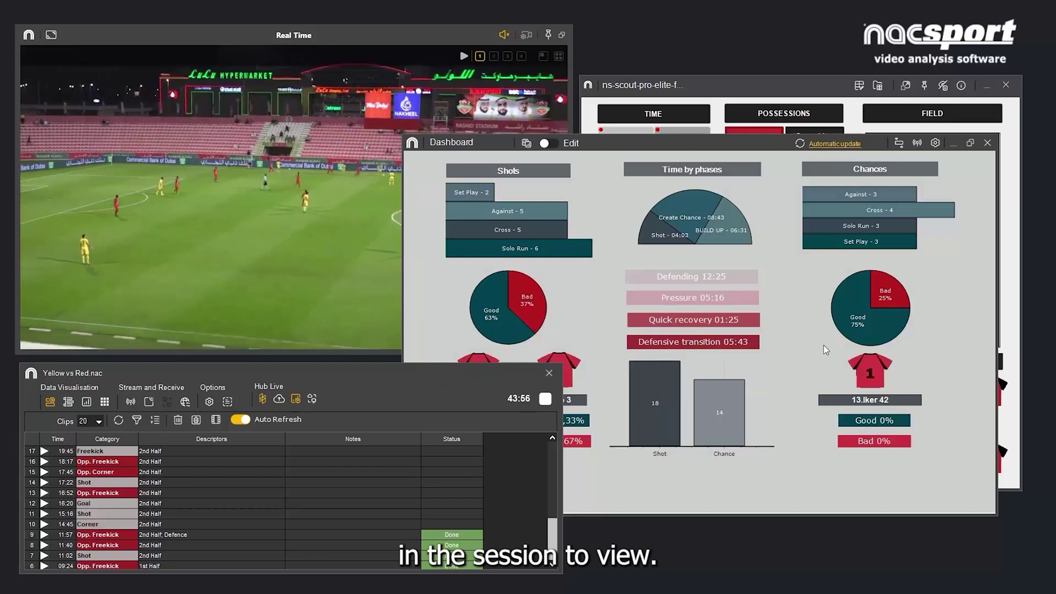
{"action": "left_click", "coordinate": [955, 143]}
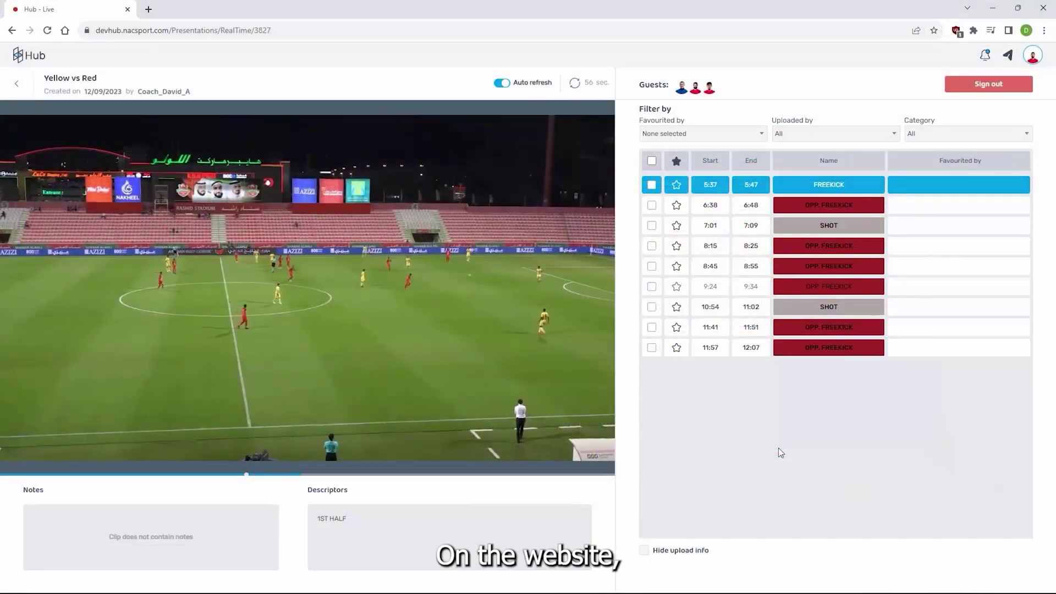
Step: Play the uploaded DASHBOARD clip, leaving the Category filter unchanged
{"action": "mouse_move", "coordinate": [402, 230]}
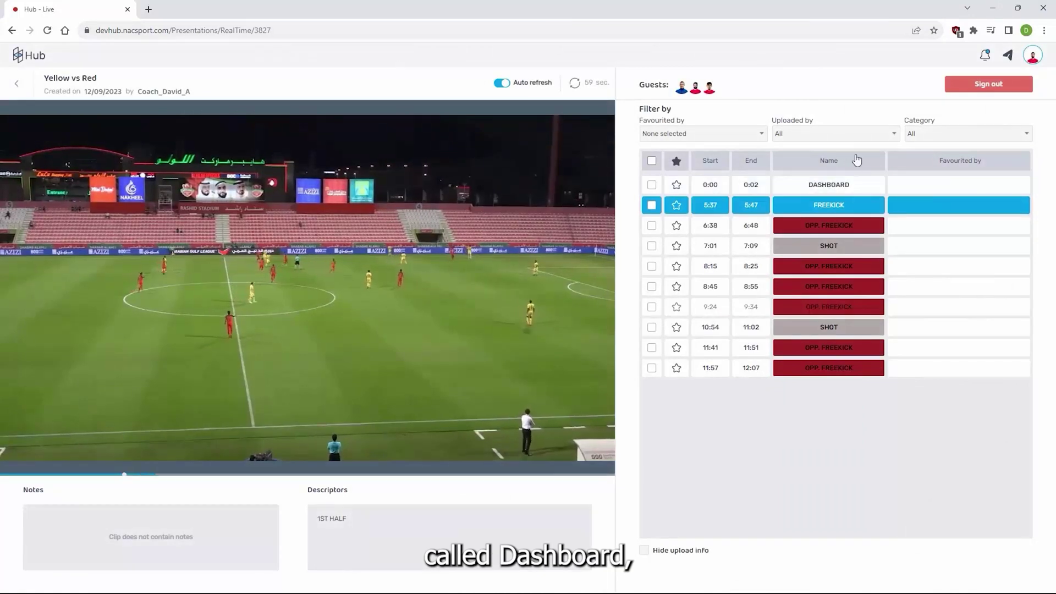
{"action": "left_click", "coordinate": [853, 187]}
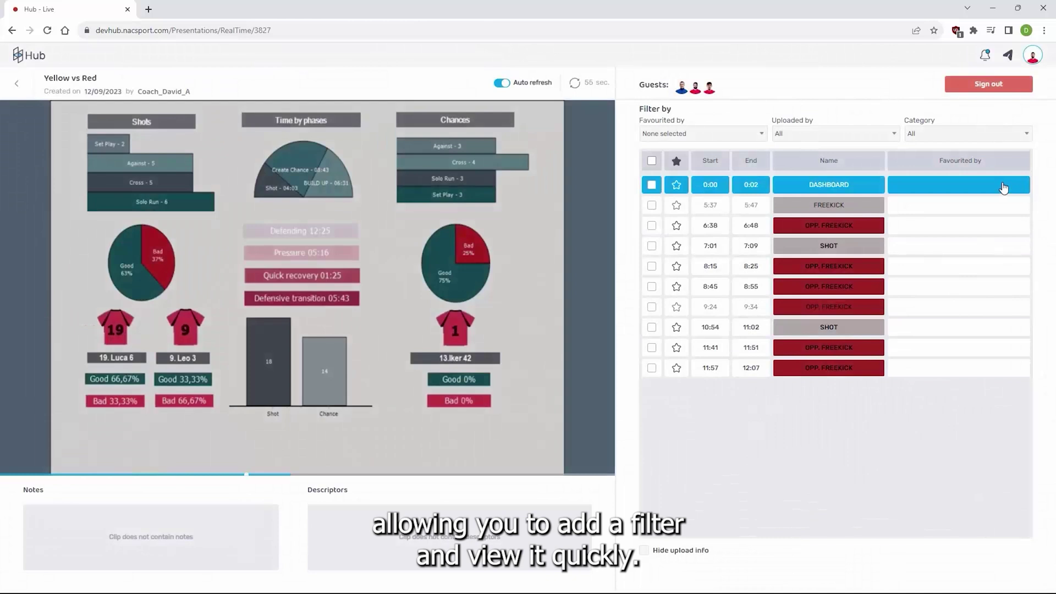
{"action": "left_click", "coordinate": [1028, 136]}
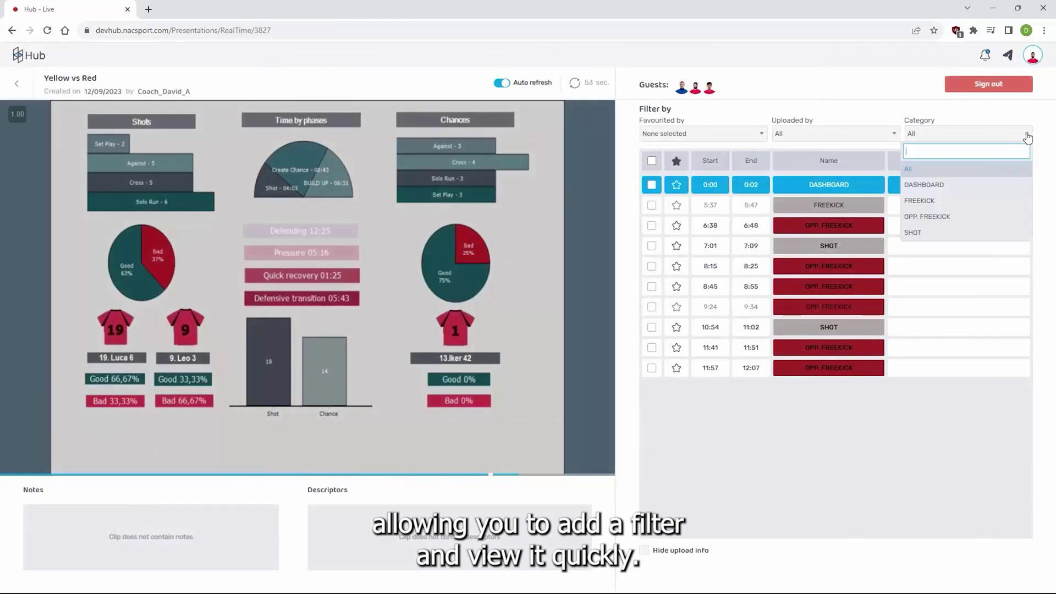
{"action": "left_click", "coordinate": [1028, 136]}
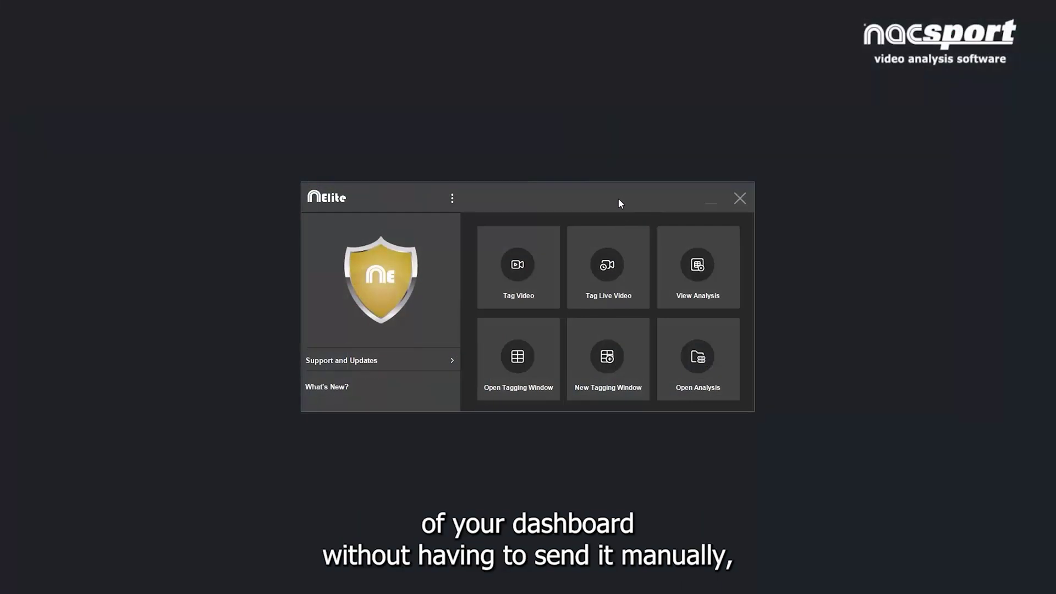
Step: In Configuration > Capture, keep 'Upload the open Dashboard' at every 10 minutes
{"action": "left_click", "coordinate": [450, 198]}
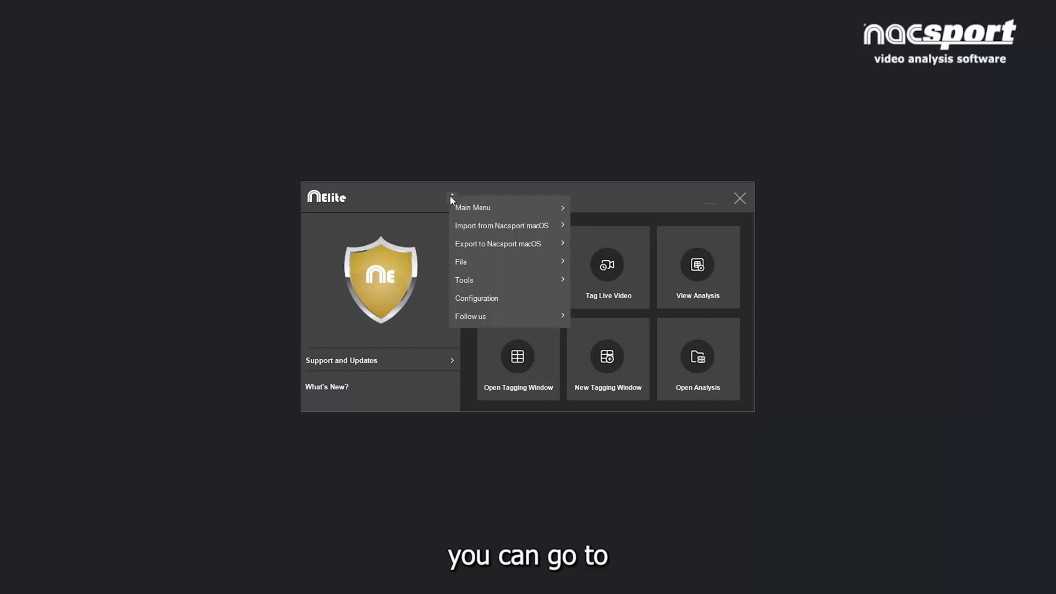
{"action": "left_click", "coordinate": [478, 299]}
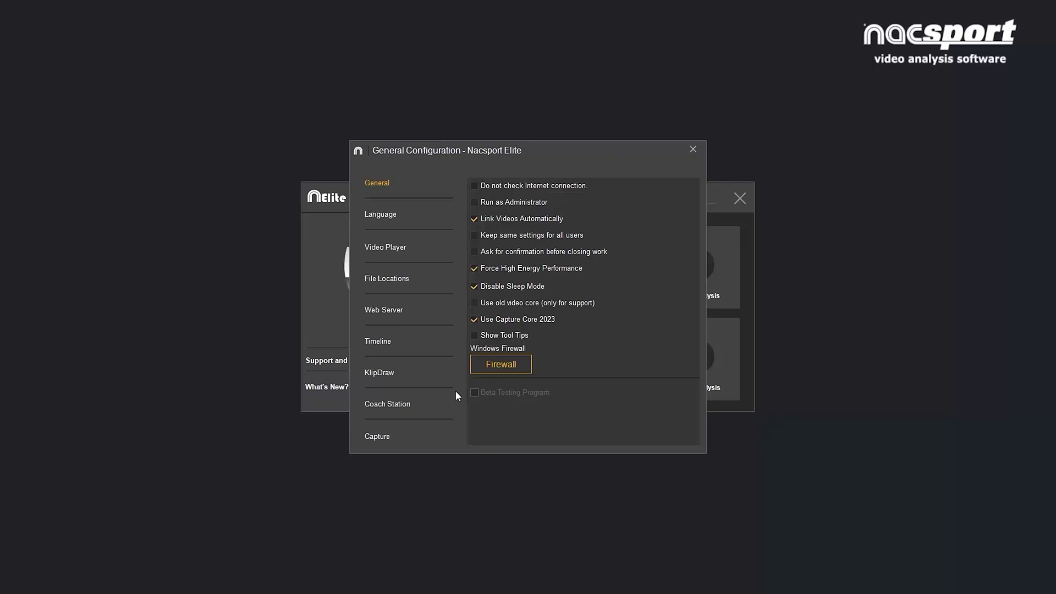
{"action": "left_click", "coordinate": [445, 436]}
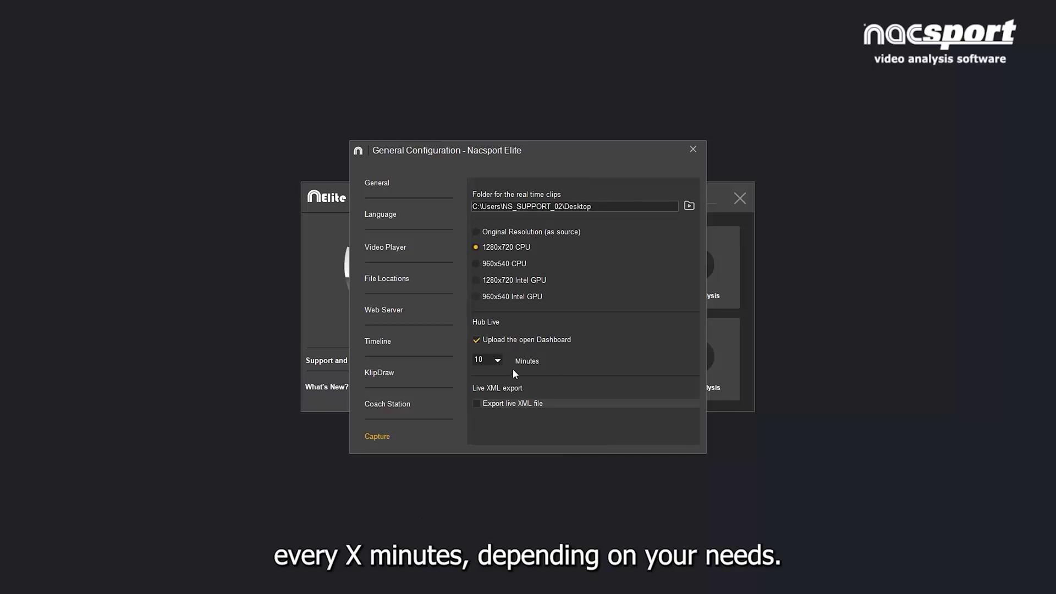
{"action": "left_click", "coordinate": [499, 361]}
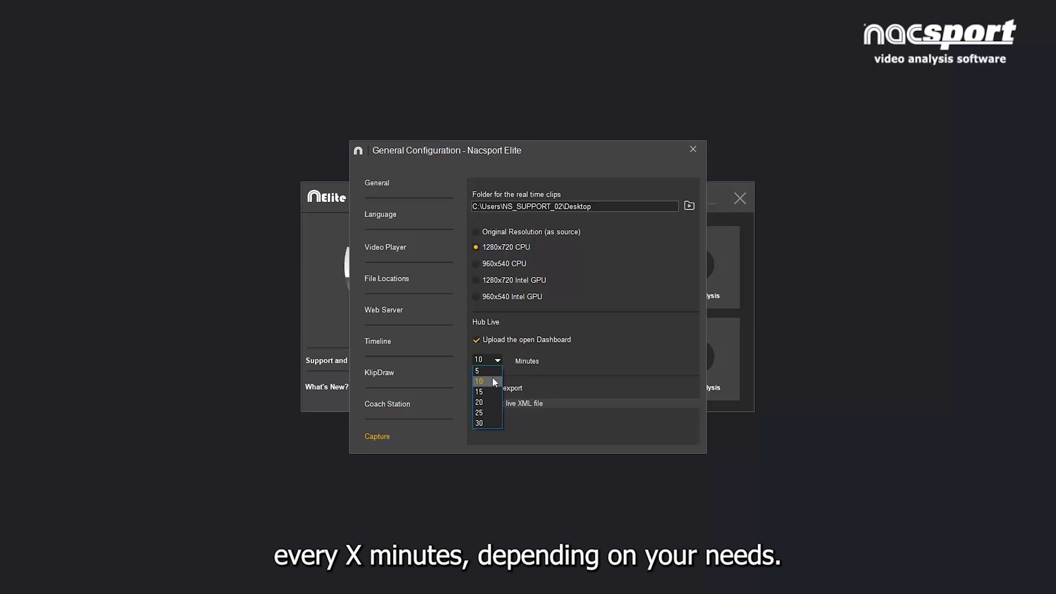
{"action": "left_click", "coordinate": [493, 379]}
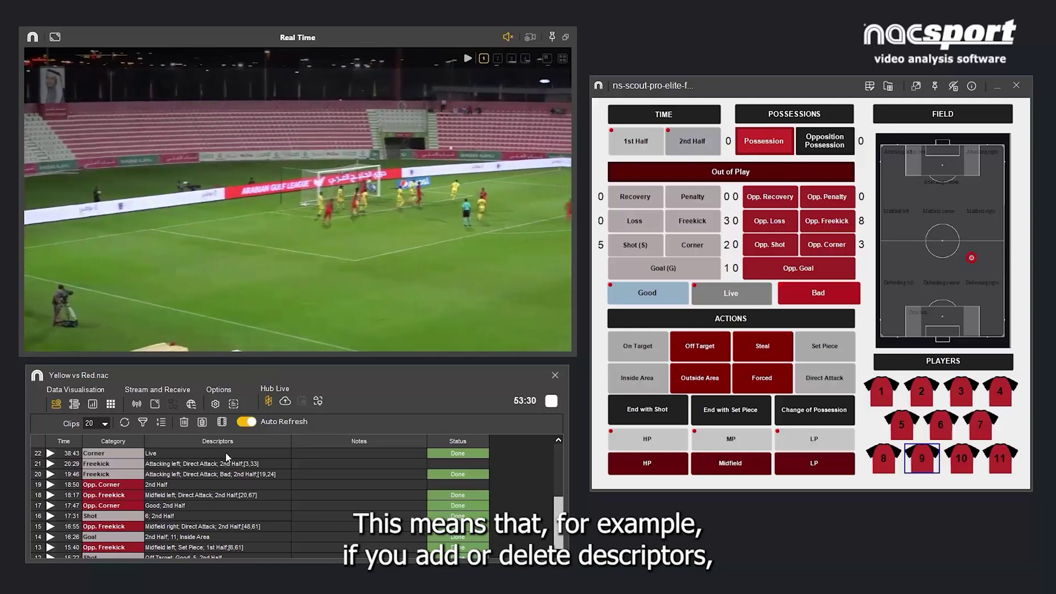
Step: Tag the 38:43 Corner clip with players 7 and 9 and Good, then remove the 9 descriptor
{"action": "left_click", "coordinate": [242, 454]}
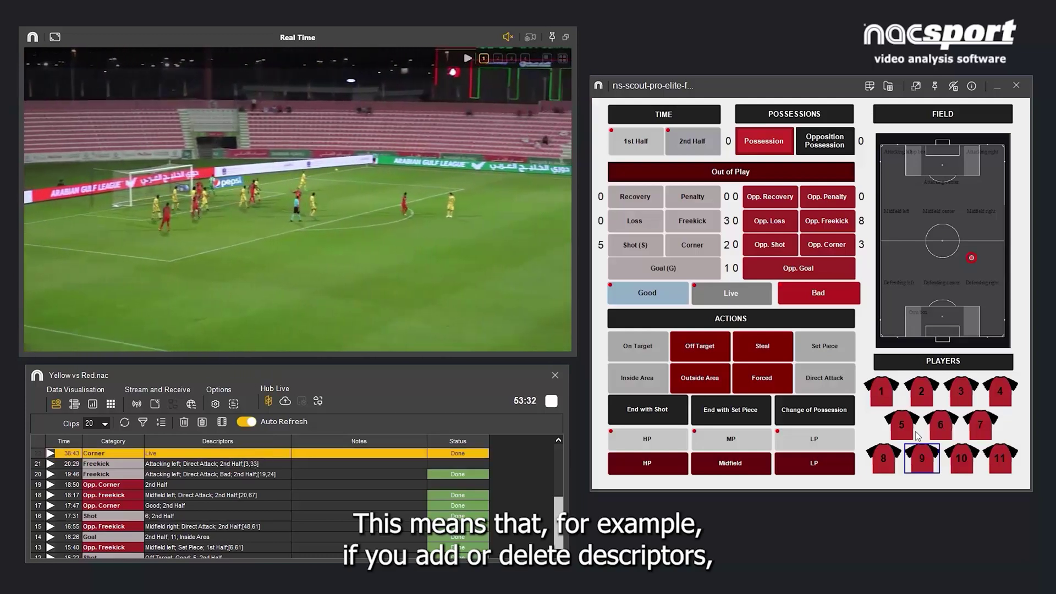
{"action": "left_click", "coordinate": [981, 424]}
{"action": "left_click", "coordinate": [921, 458]}
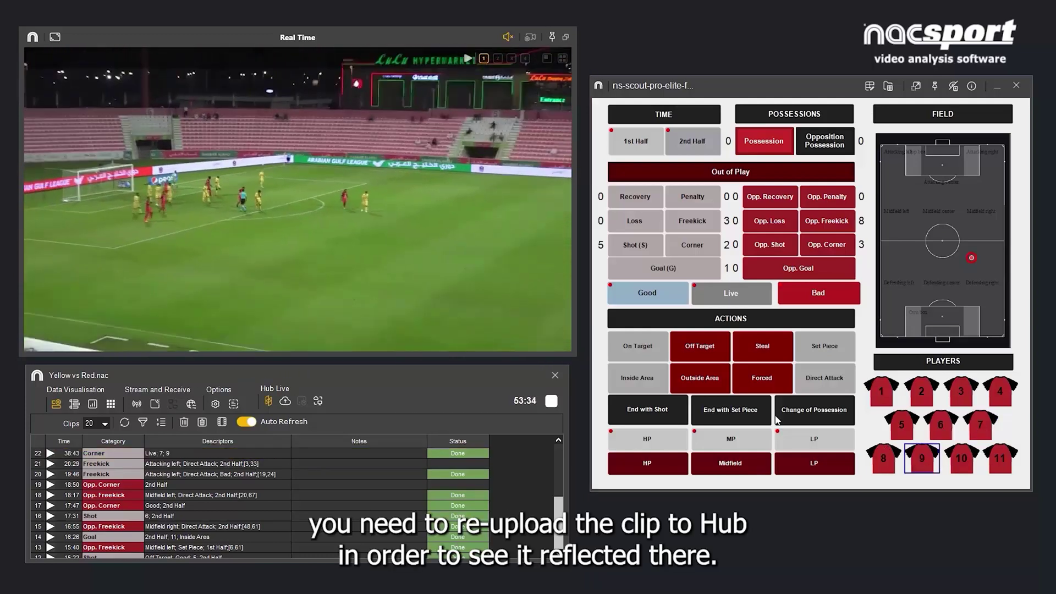
{"action": "left_click", "coordinate": [670, 298]}
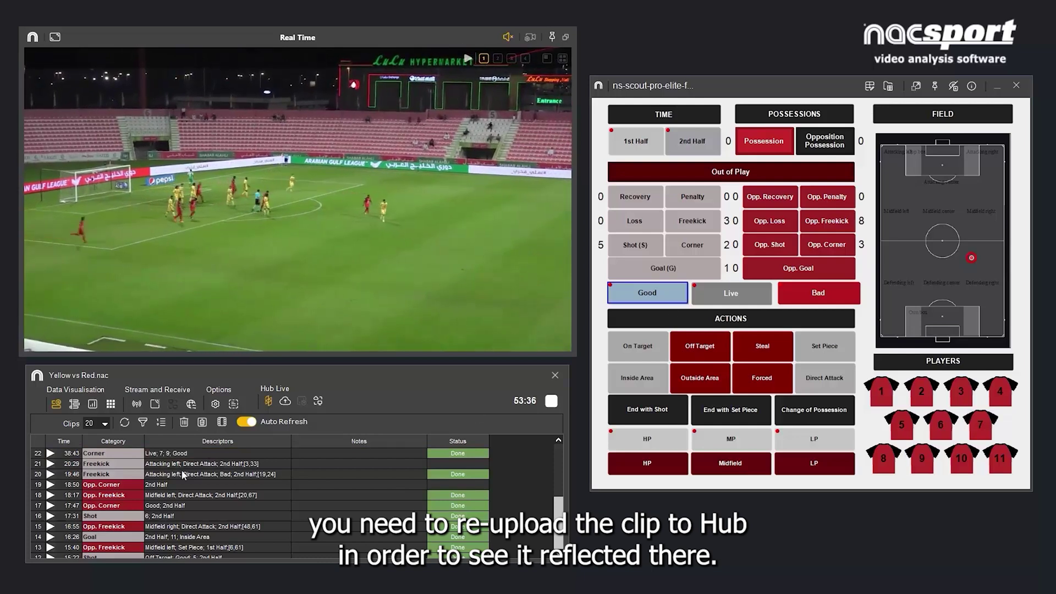
{"action": "double_click", "coordinate": [197, 456]}
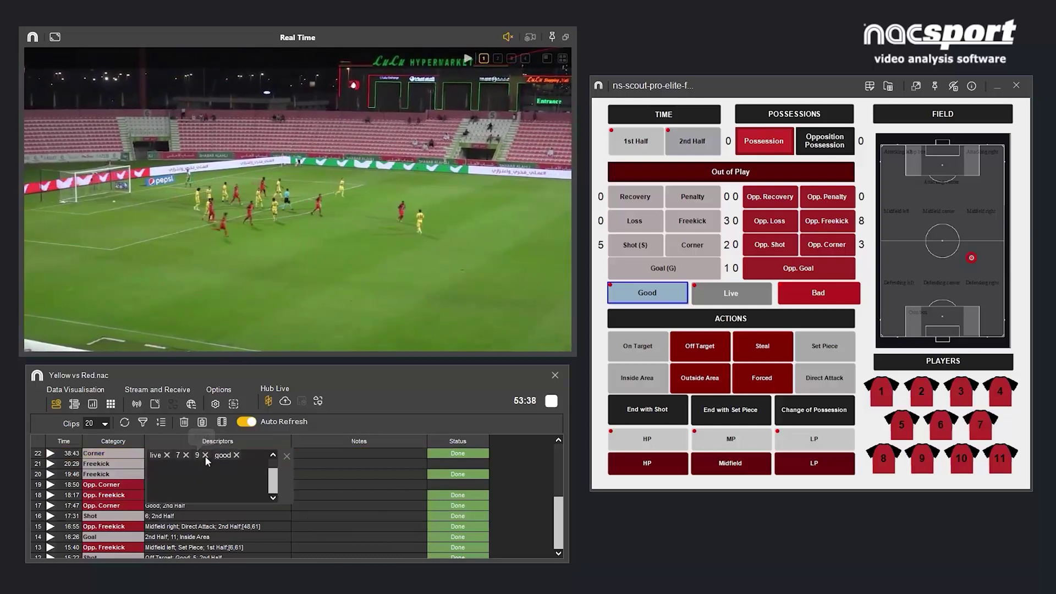
{"action": "left_click", "coordinate": [206, 454]}
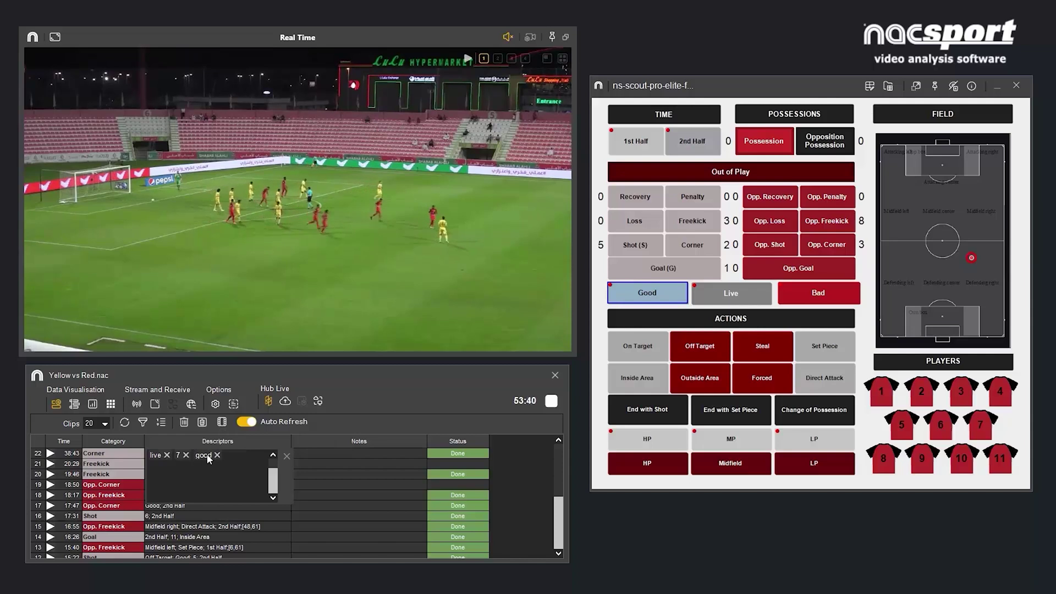
{"action": "left_click", "coordinate": [287, 456]}
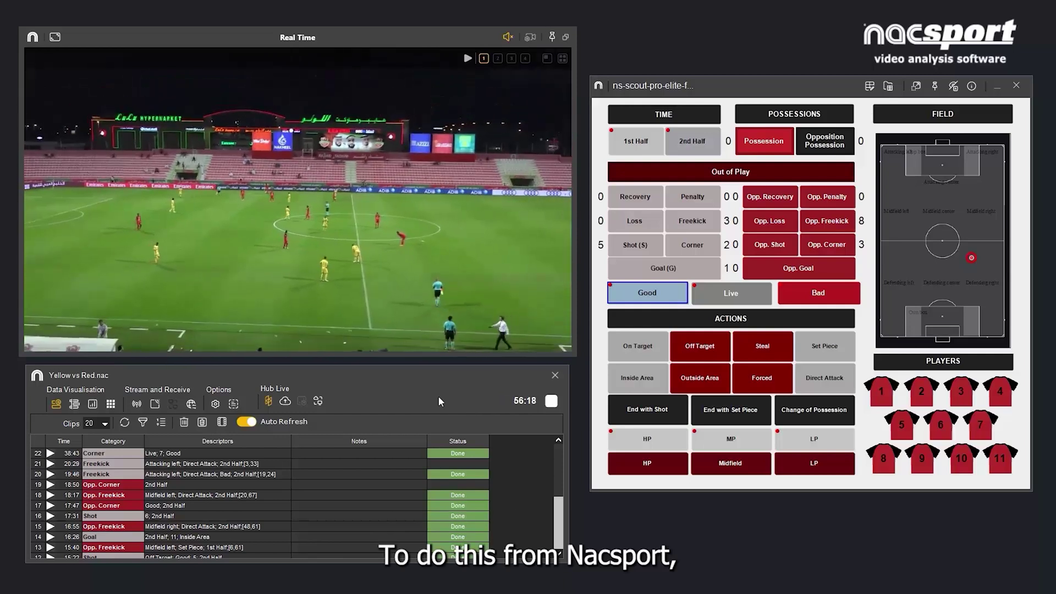
Step: Exit the Hub Live session on this computer, leaving the session running
{"action": "left_click", "coordinate": [270, 402]}
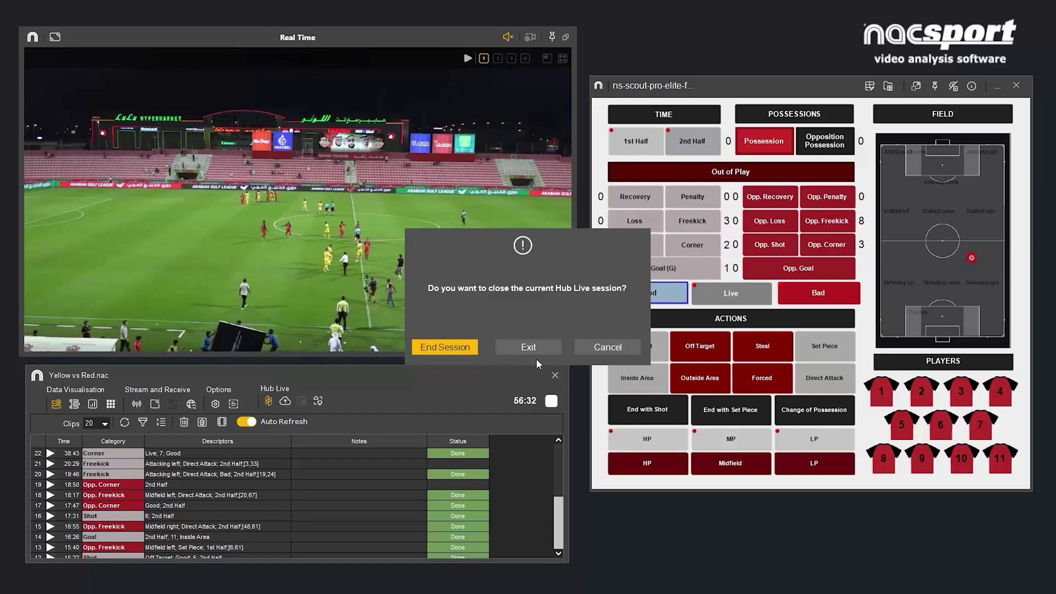
{"action": "left_click", "coordinate": [461, 351]}
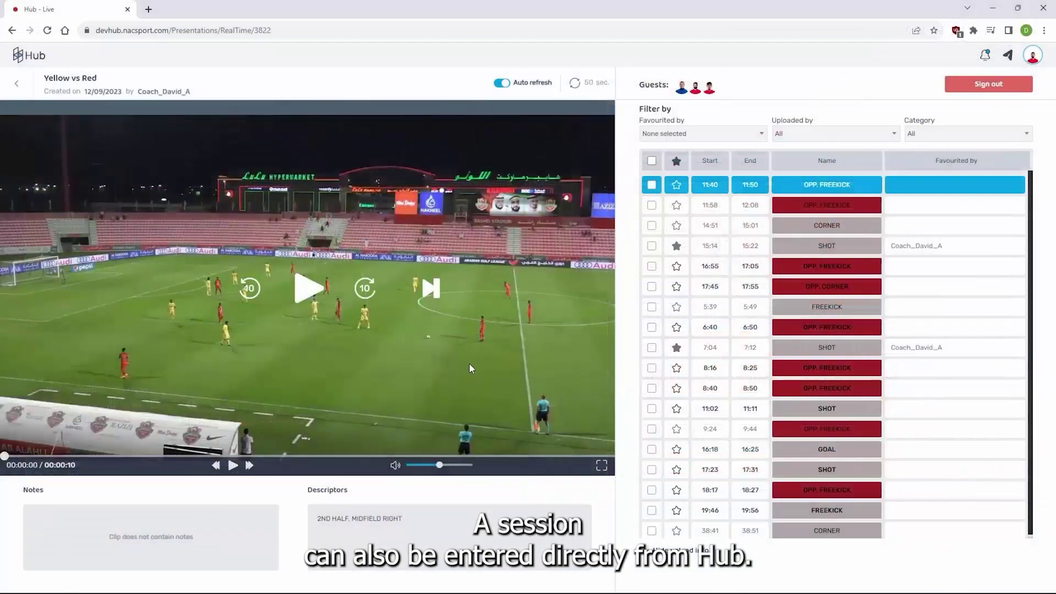
Step: Sign out of the Yellow vs Red live session and view it as a presentation
{"action": "left_click", "coordinate": [997, 86]}
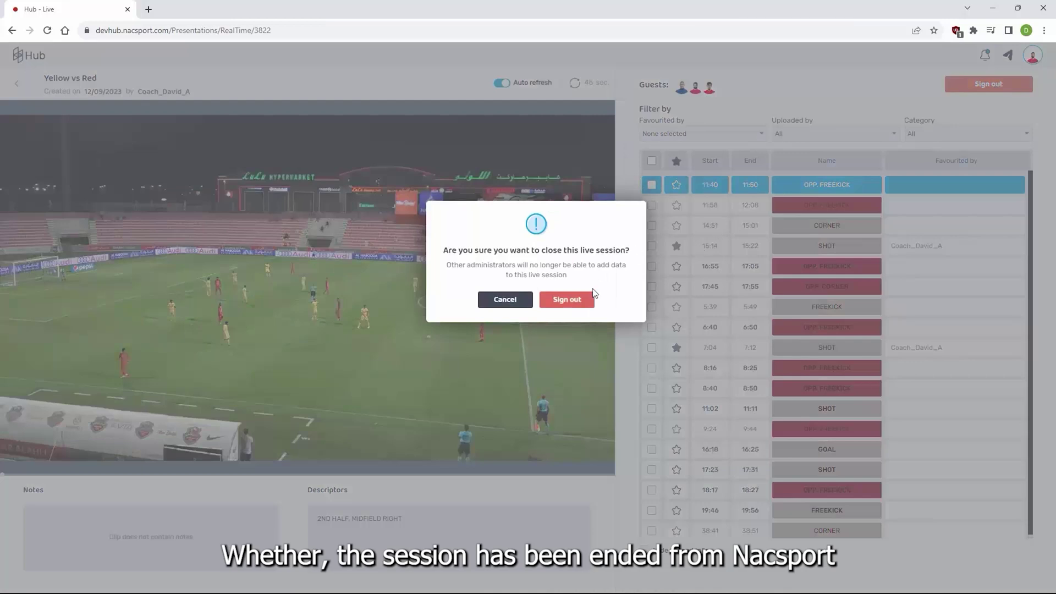
{"action": "left_click", "coordinate": [579, 302]}
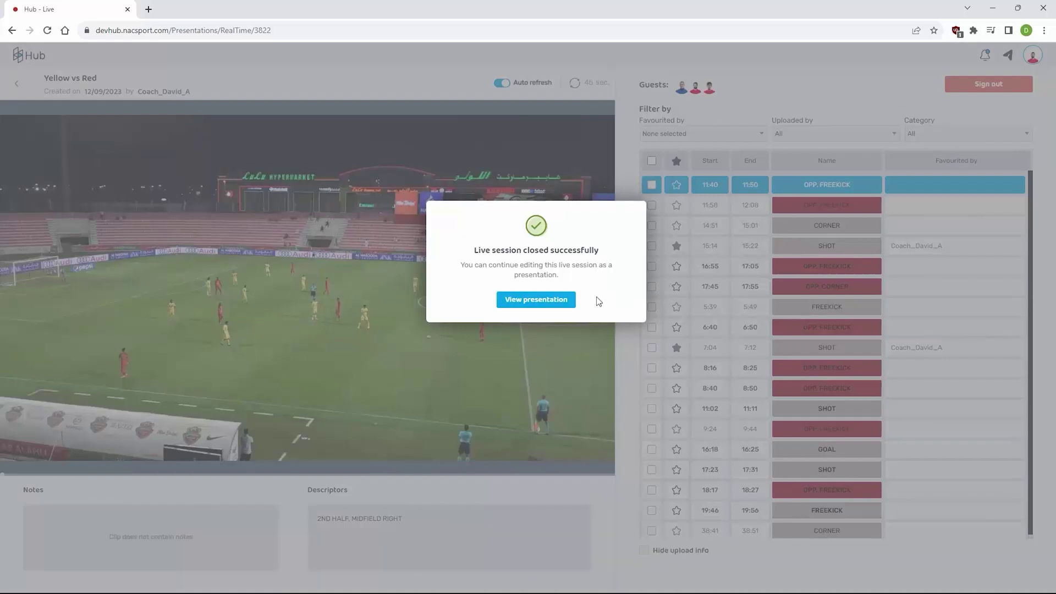
{"action": "left_click", "coordinate": [561, 301]}
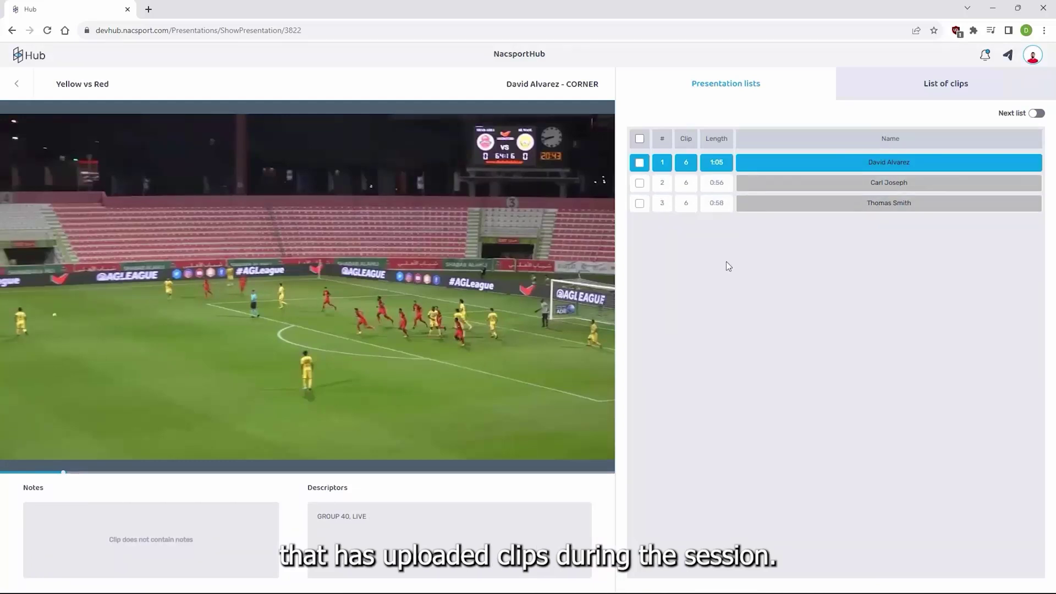
Step: Review the presentation's clip list, tick and untick the FREEKICK clips, then go back to the Hub home library
{"action": "left_click", "coordinate": [926, 87]}
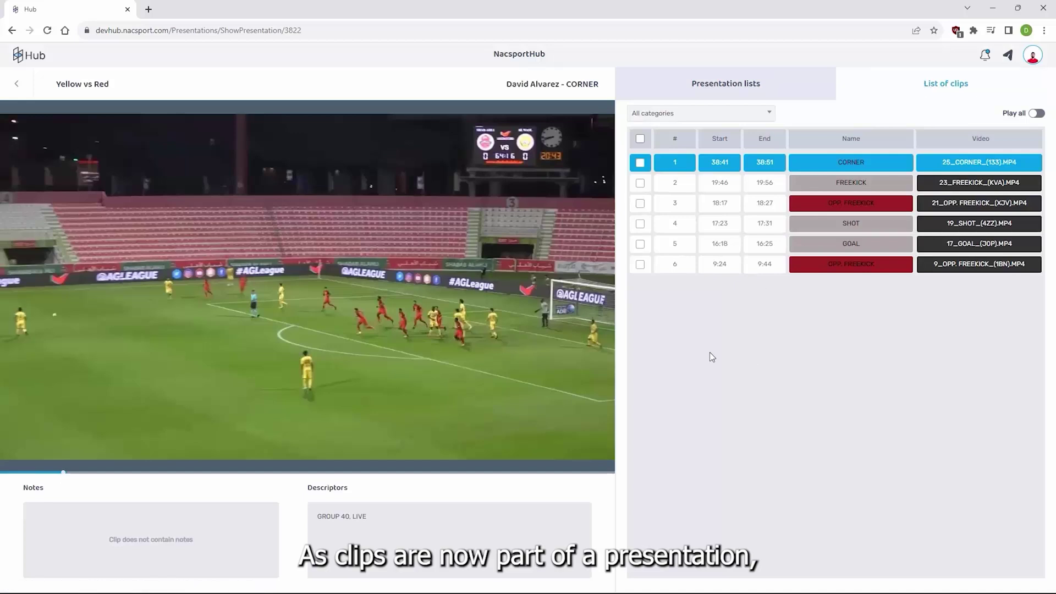
{"action": "left_click", "coordinate": [640, 184]}
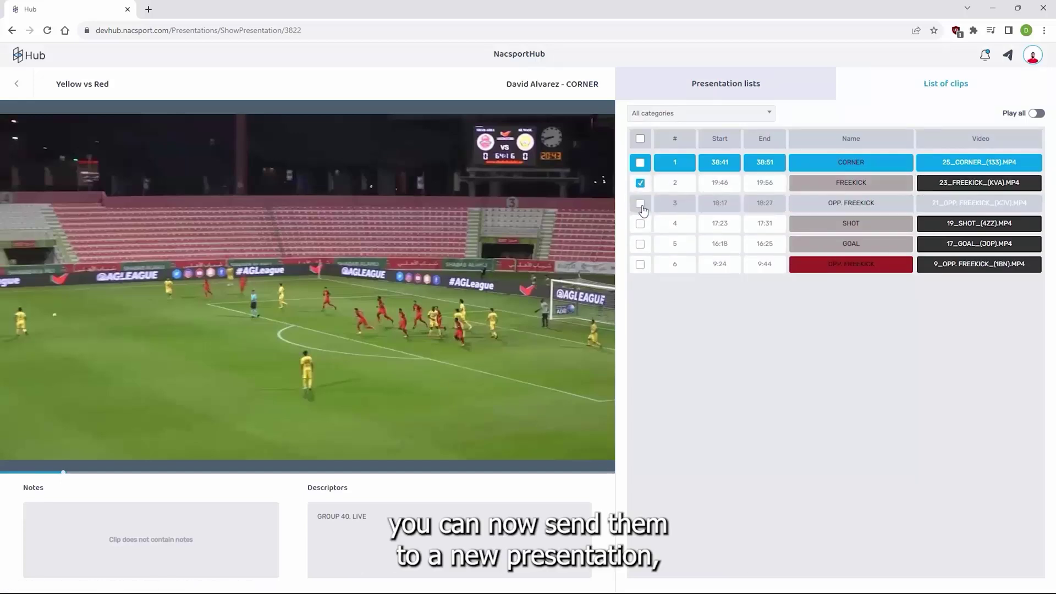
{"action": "right_click", "coordinate": [798, 203]}
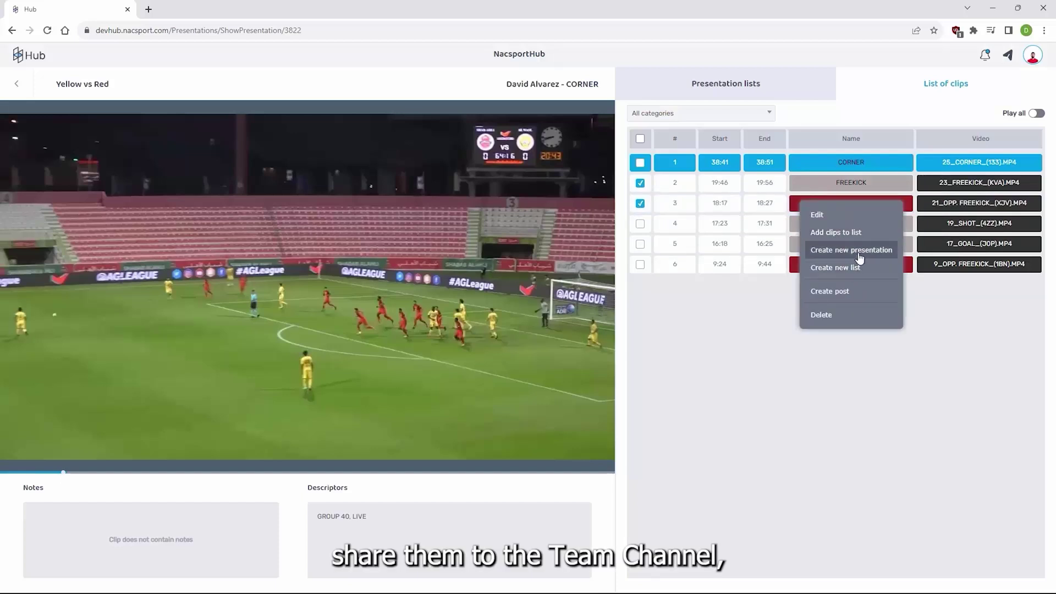
{"action": "left_click", "coordinate": [745, 324]}
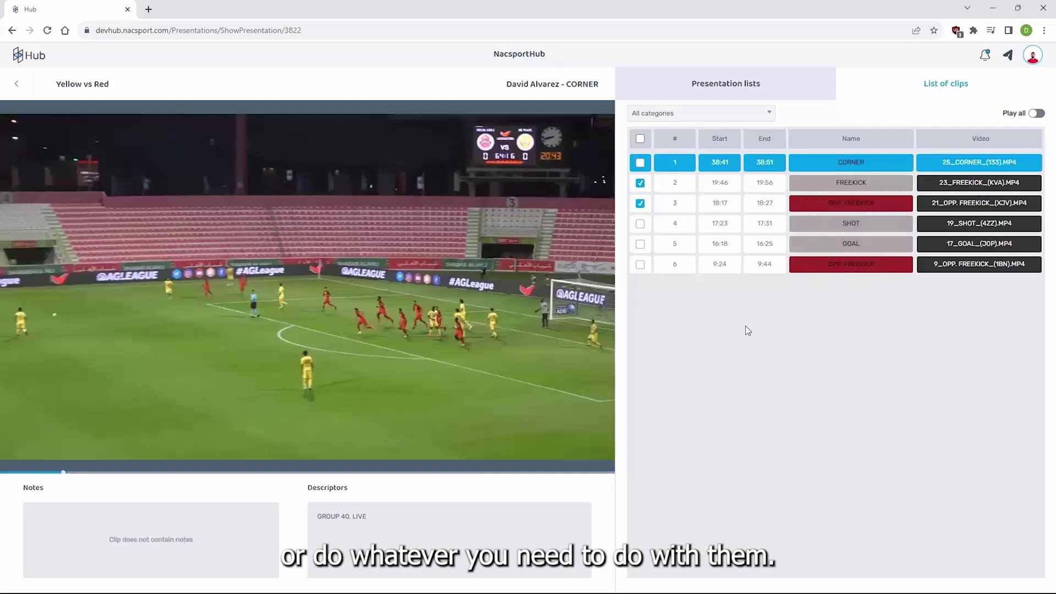
{"action": "left_click", "coordinate": [641, 203]}
{"action": "left_click", "coordinate": [641, 183]}
{"action": "left_click", "coordinate": [754, 94]}
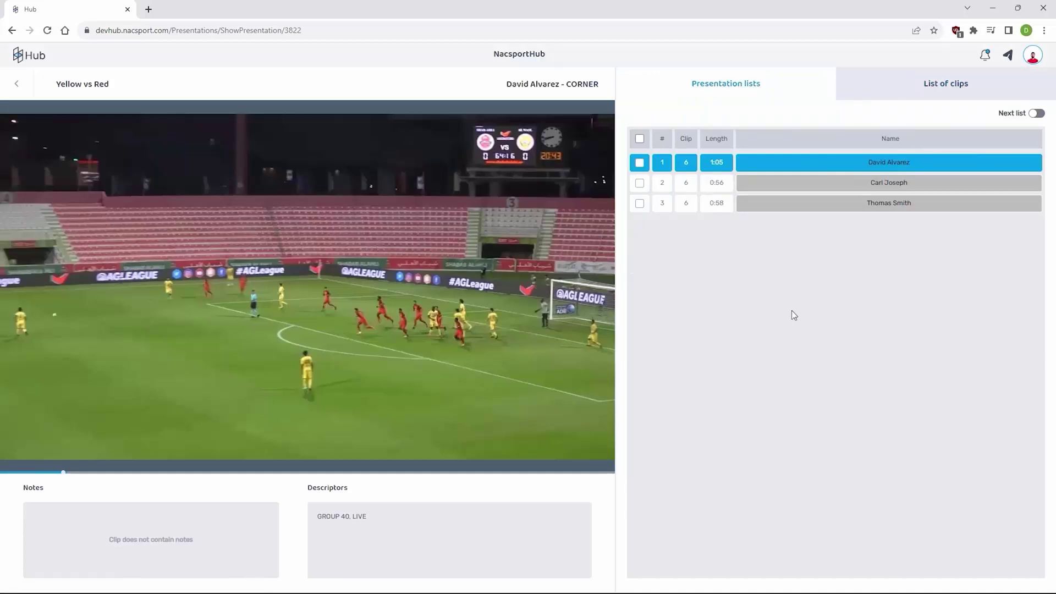
{"action": "left_click", "coordinate": [34, 58]}
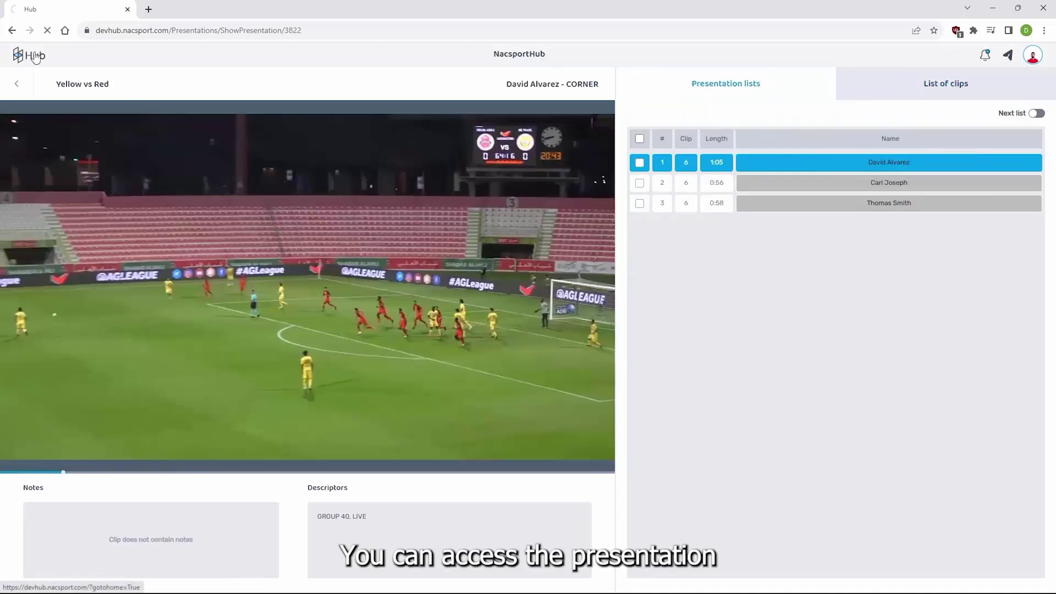